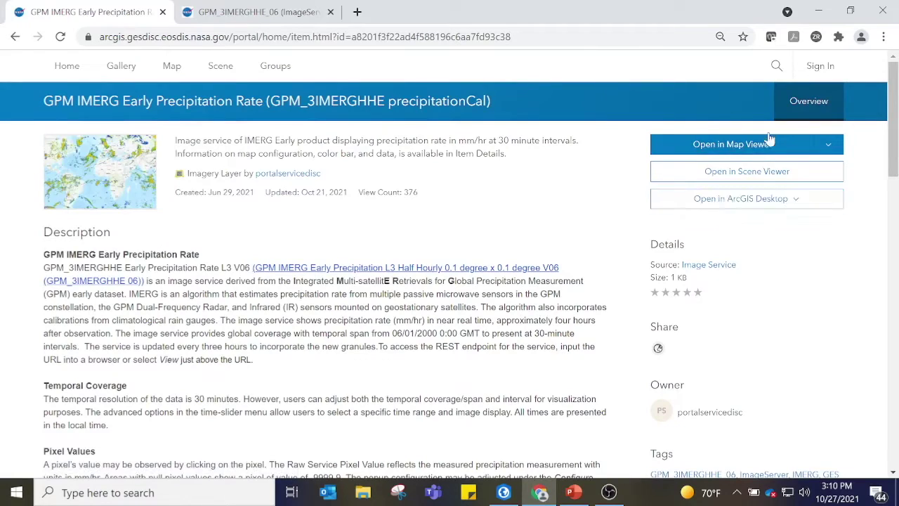
- Copy the GPM IMERG Early Precipitation Rate image service URL from the GES DISC portal item page
scroll(798, 231, "down", 4)
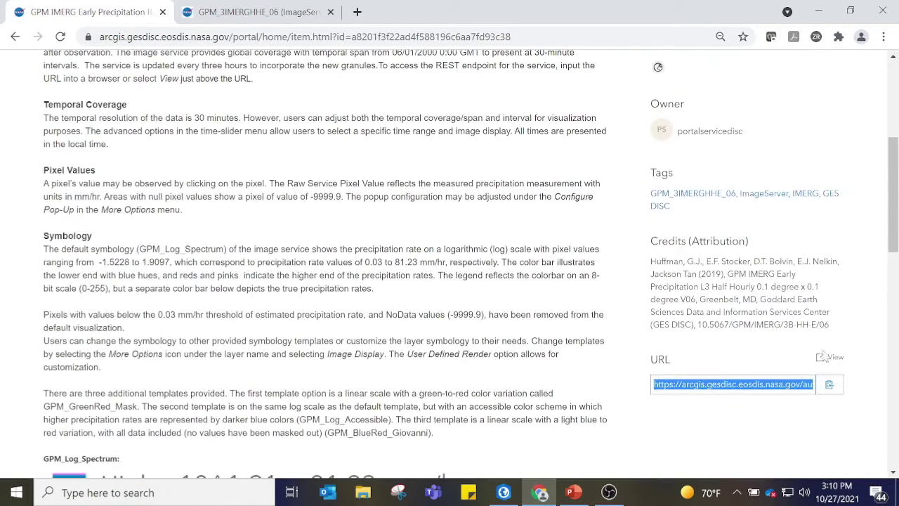
left_click(829, 385)
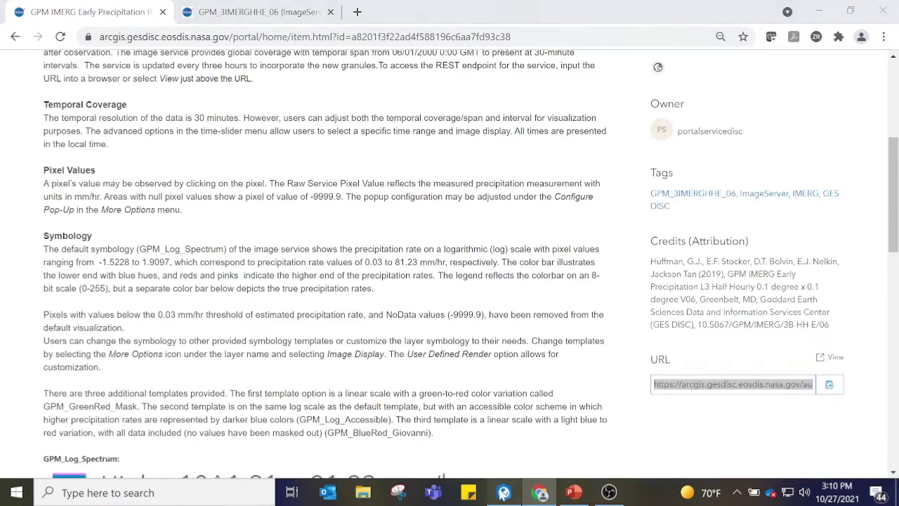
left_click(503, 491)
- Add the GPM_3IMERGHHE_06 ImageServer to the map through Data From Path using the copied URL
left_click(291, 88)
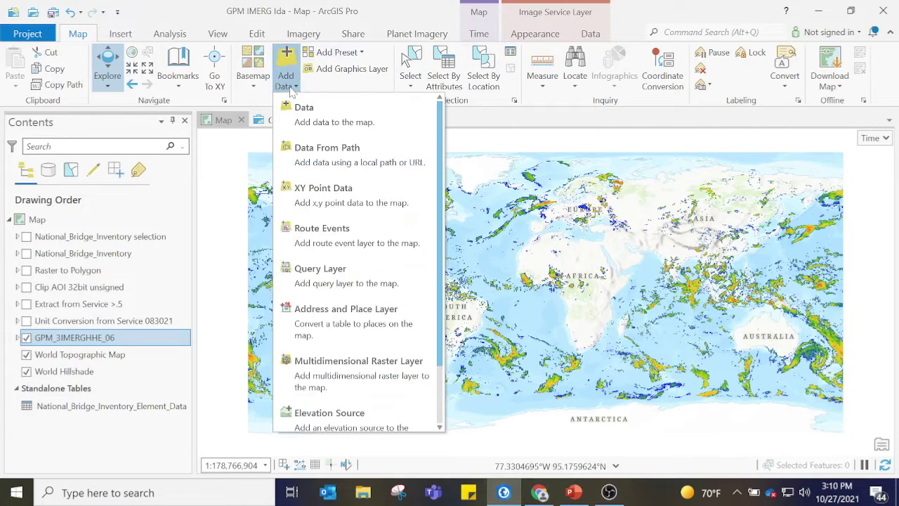
left_click(310, 152)
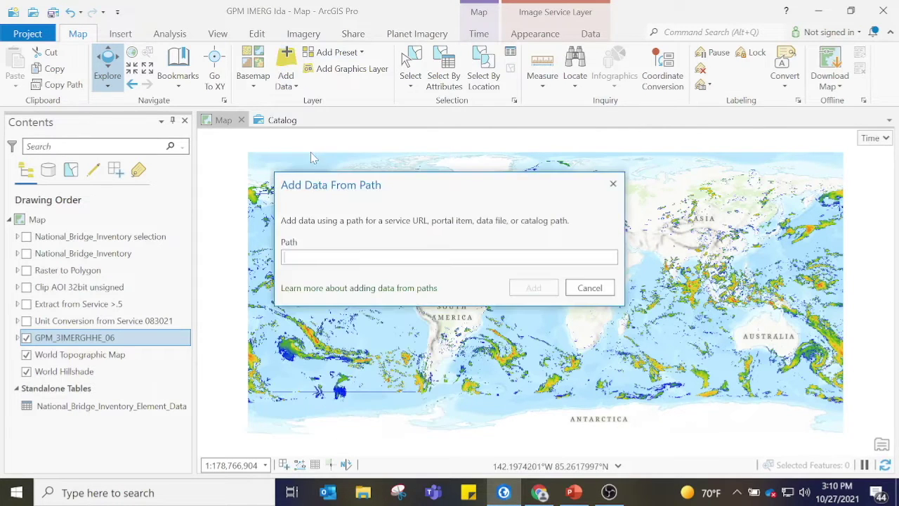
key("ctrl+v")
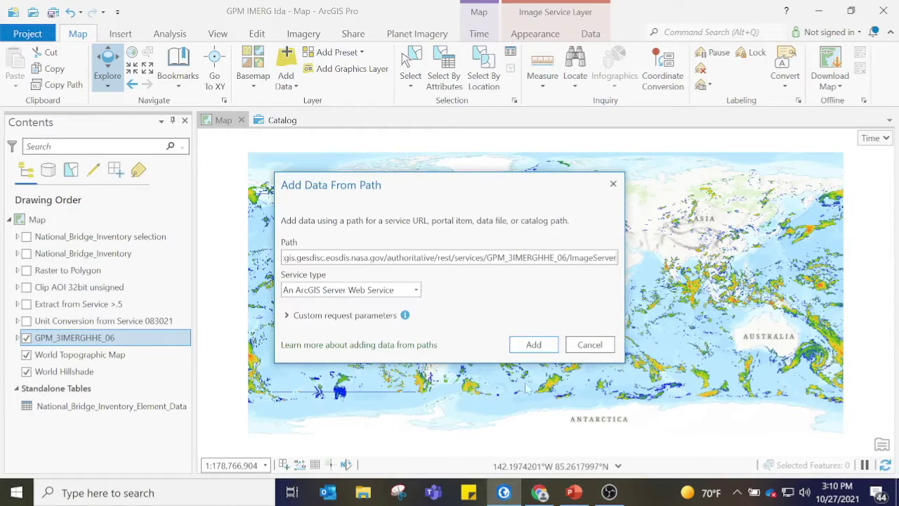
left_click(590, 345)
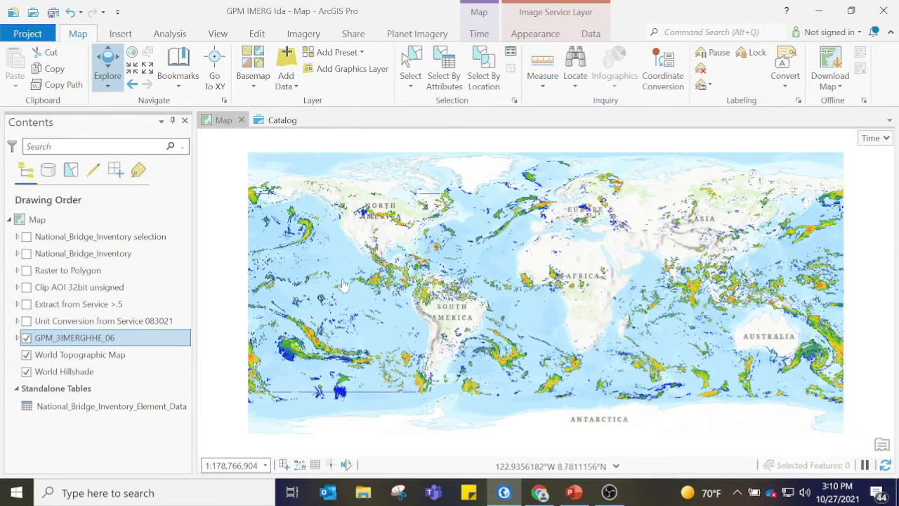
- Zoom to the Gulf of Mexico bookmark and set the precipitation layer's processing template to None
left_click(181, 90)
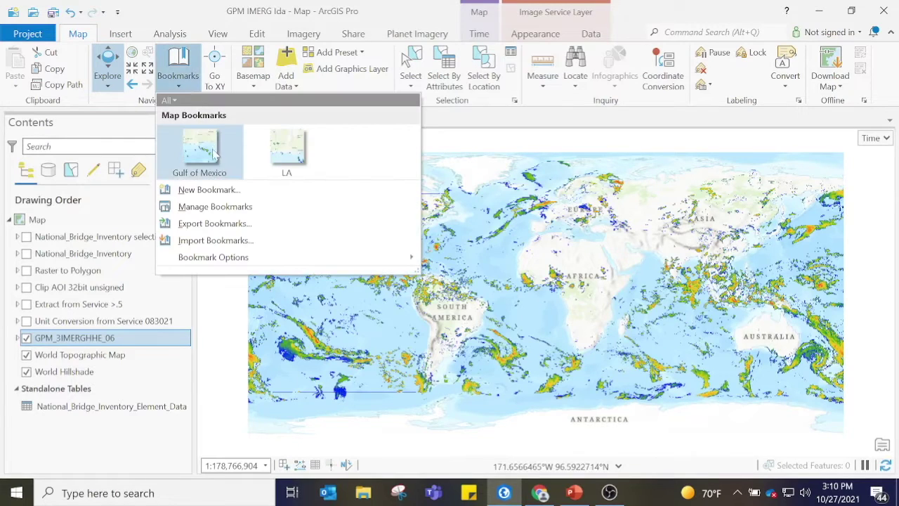
left_click(201, 146)
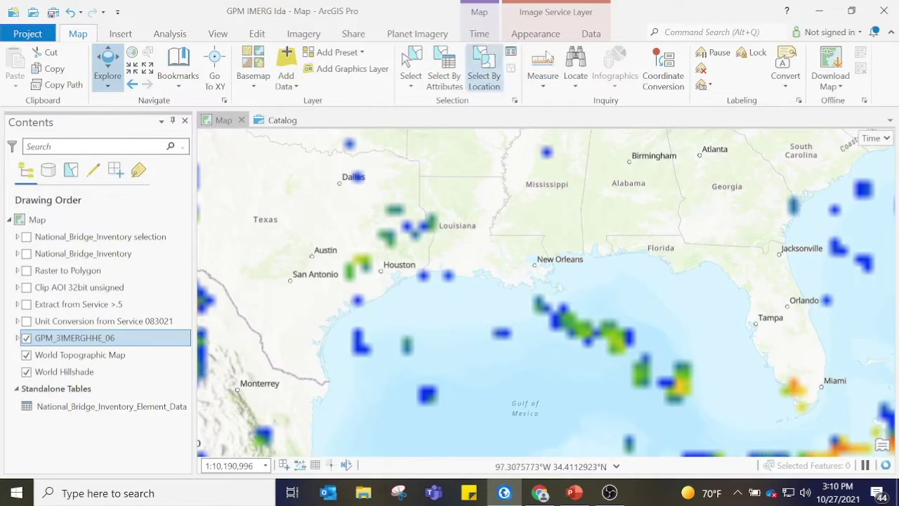
left_click(591, 34)
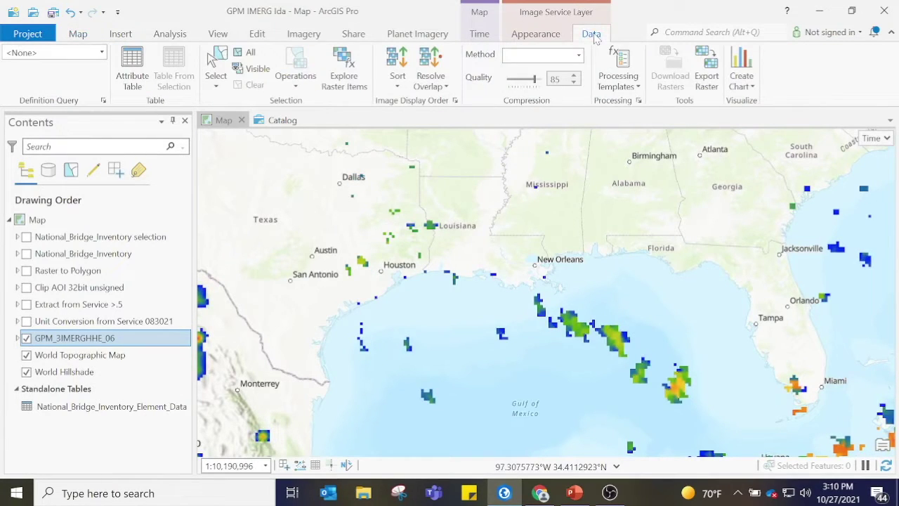
left_click(620, 81)
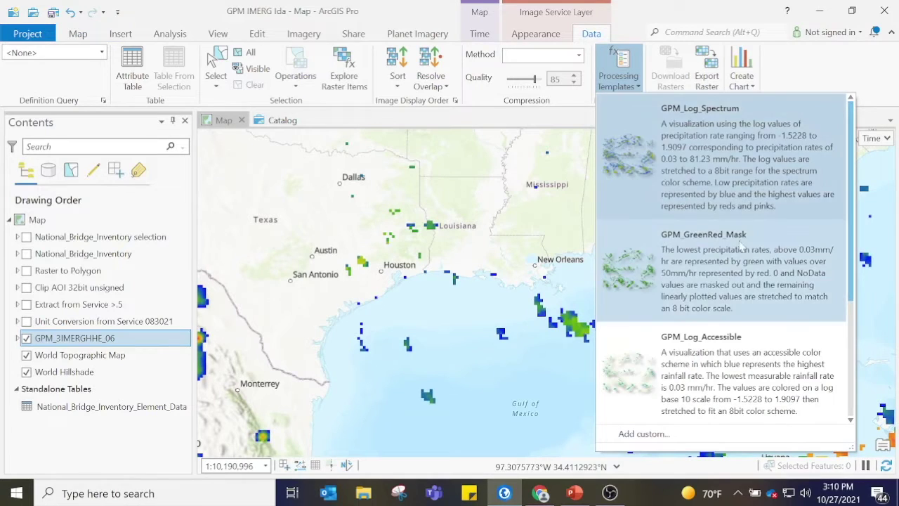
scroll(741, 244, "down", 3)
left_click(693, 386)
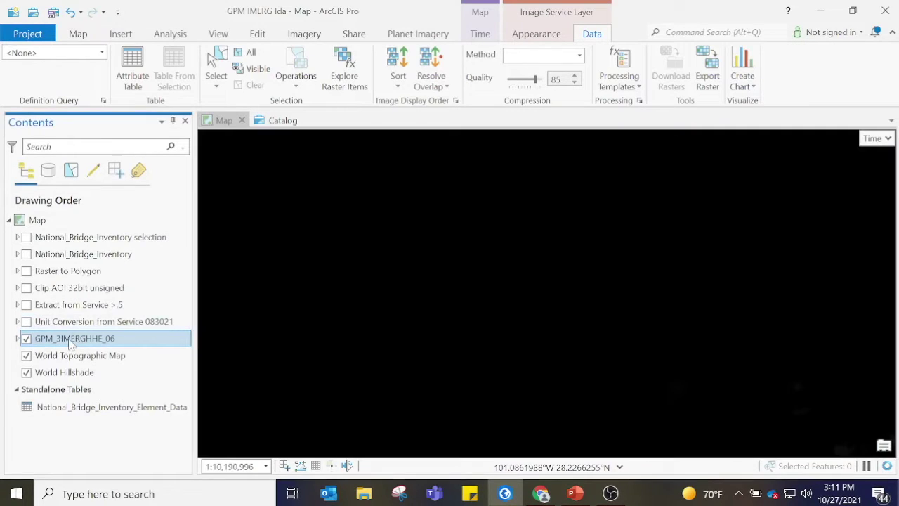
- Set the GPM_3IMERGHHE_06 layer's time extent start and end dates both to 08/30/2021
right_click(69, 342)
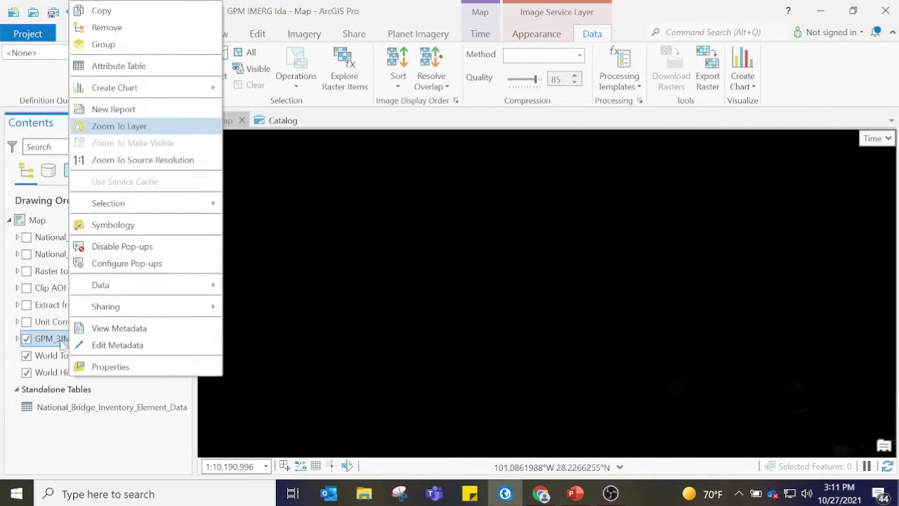
left_click(107, 366)
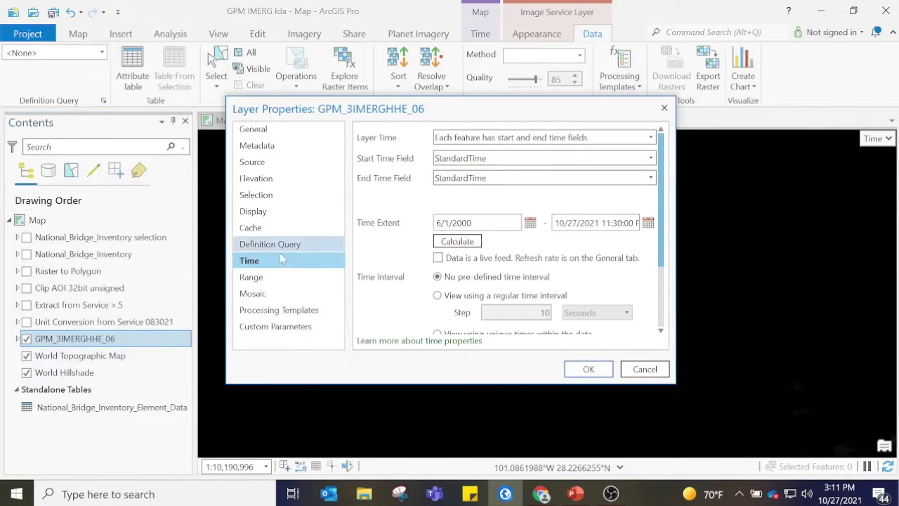
left_click_drag(472, 223, 437, 223)
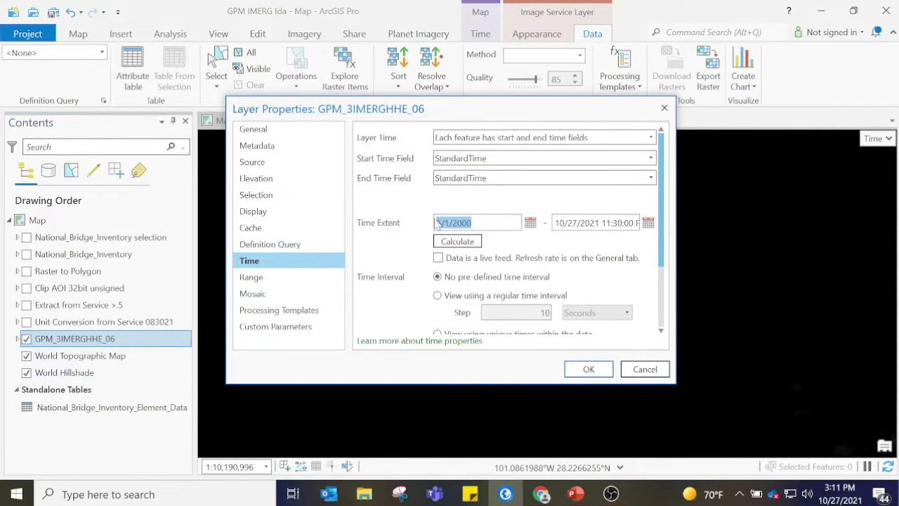
type("08/")
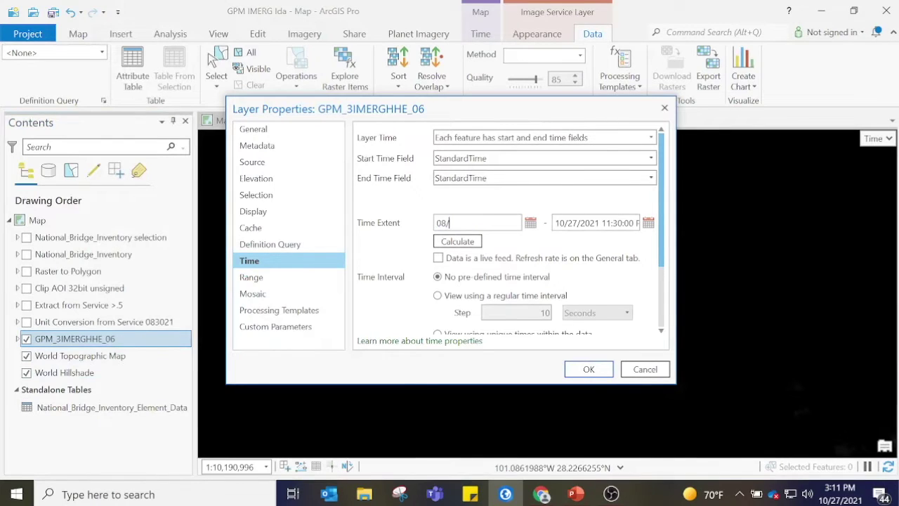
type("30/2021")
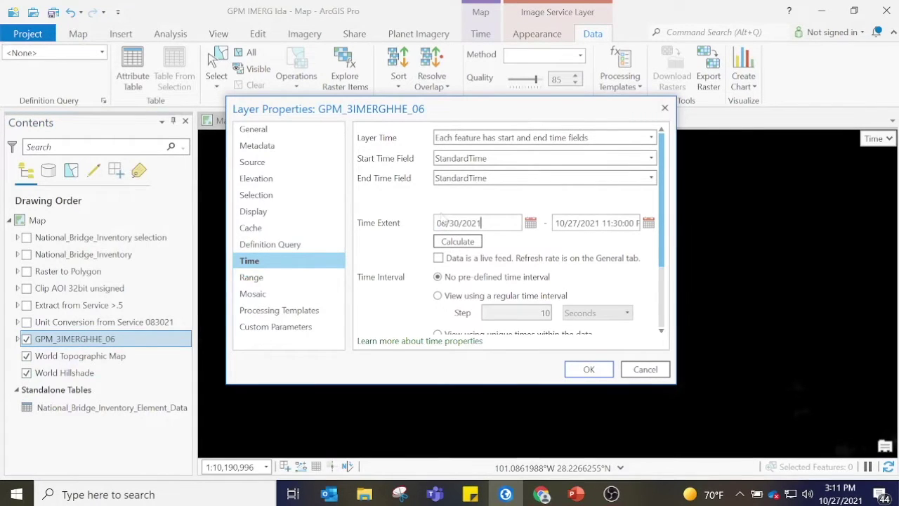
key("ctrl+a")
left_click_drag(579, 222, 653, 241)
key("ctrl+v")
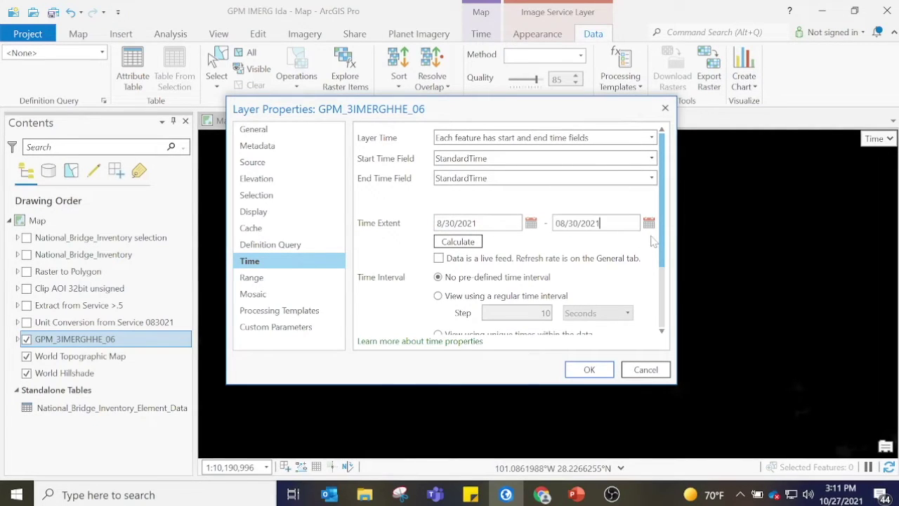
left_click(588, 370)
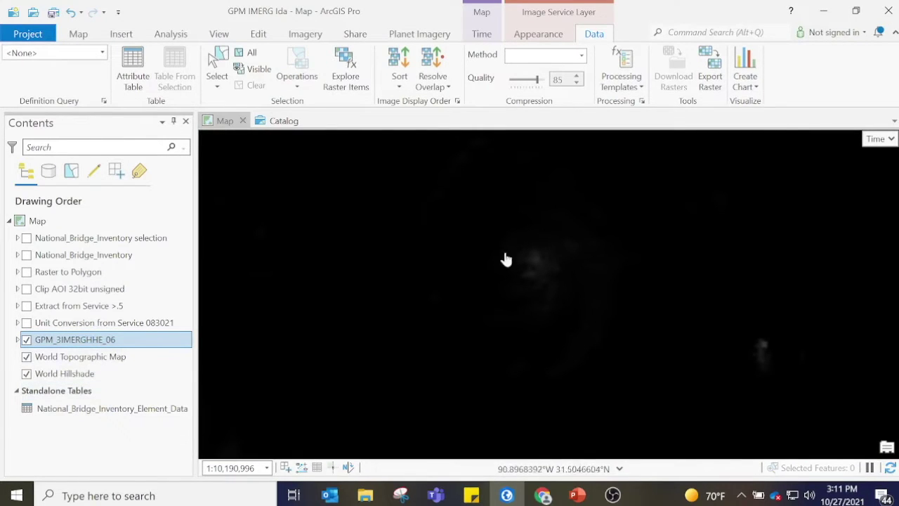
- Turn on DRA for the raw precipitation layer, then move to the Analysis tools
left_click(539, 35)
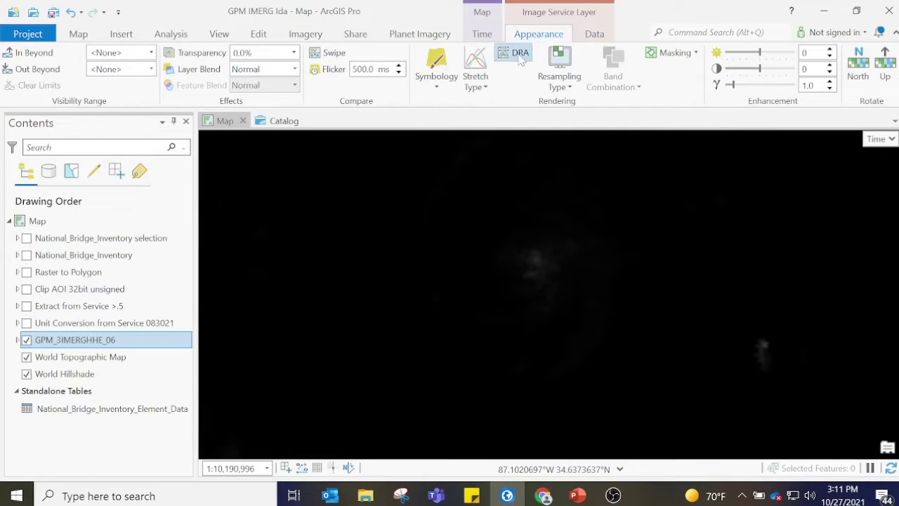
left_click(520, 56)
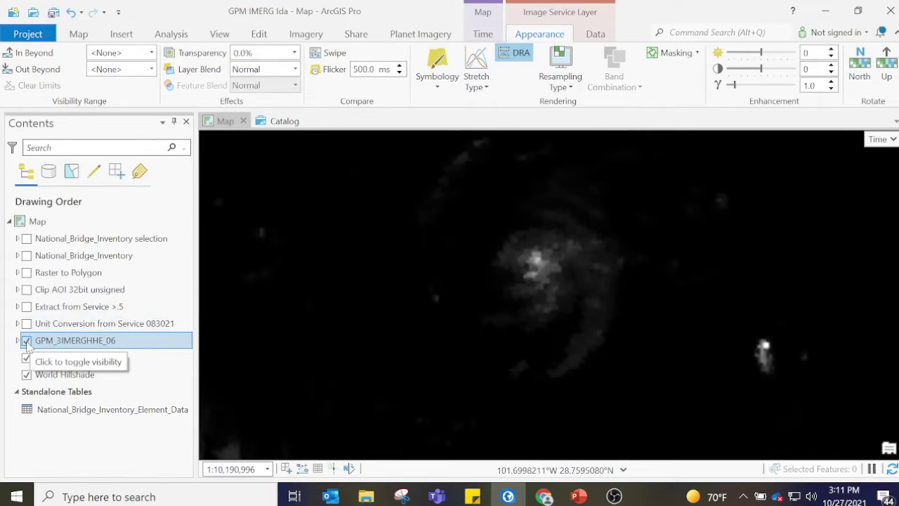
left_click(79, 35)
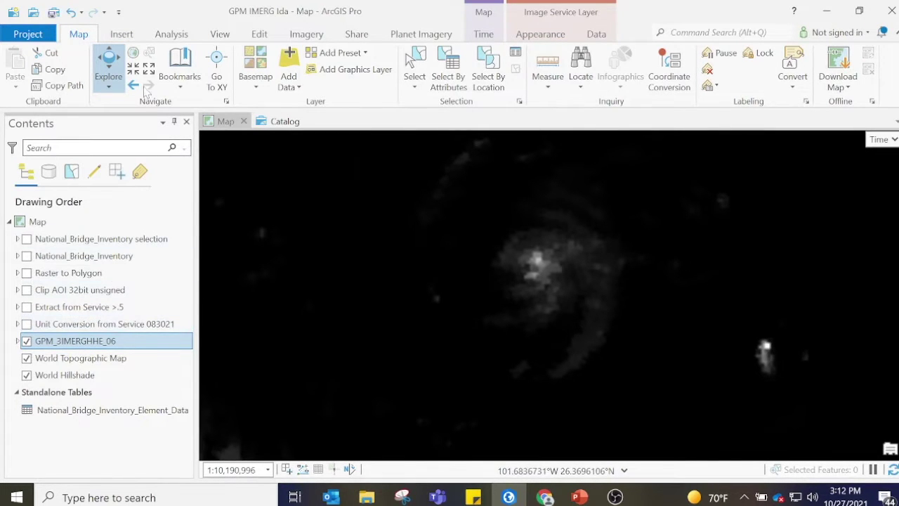
left_click(171, 33)
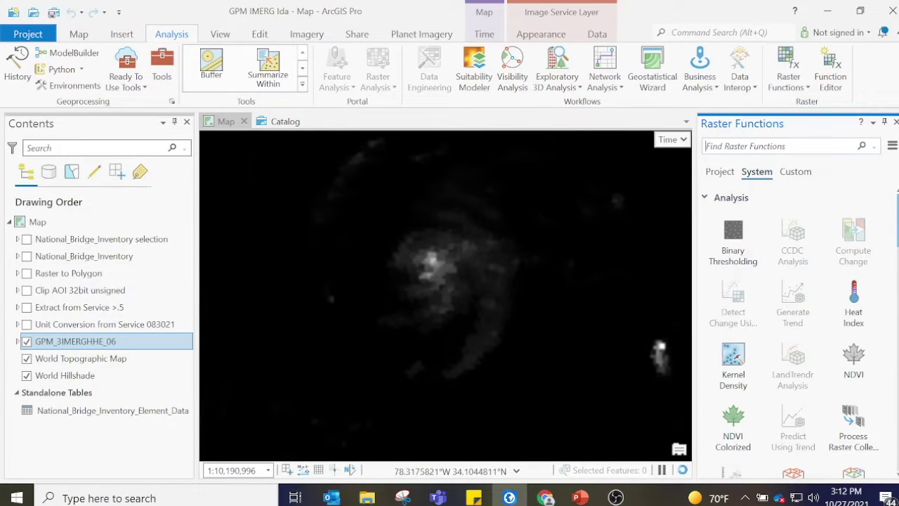
- Start a Unit Conversion raster function on GPM_3IMERGHHE_06 with Millimeters as the source unit
type("unit")
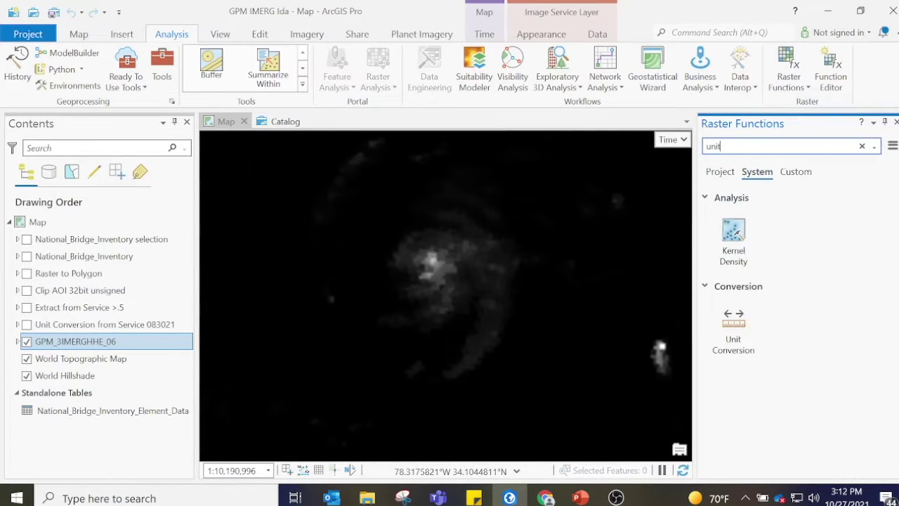
left_click(733, 342)
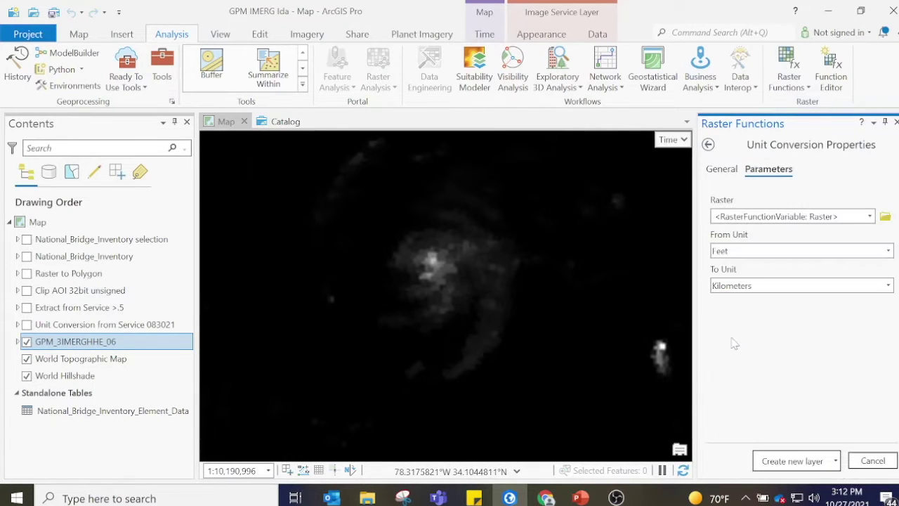
left_click(870, 217)
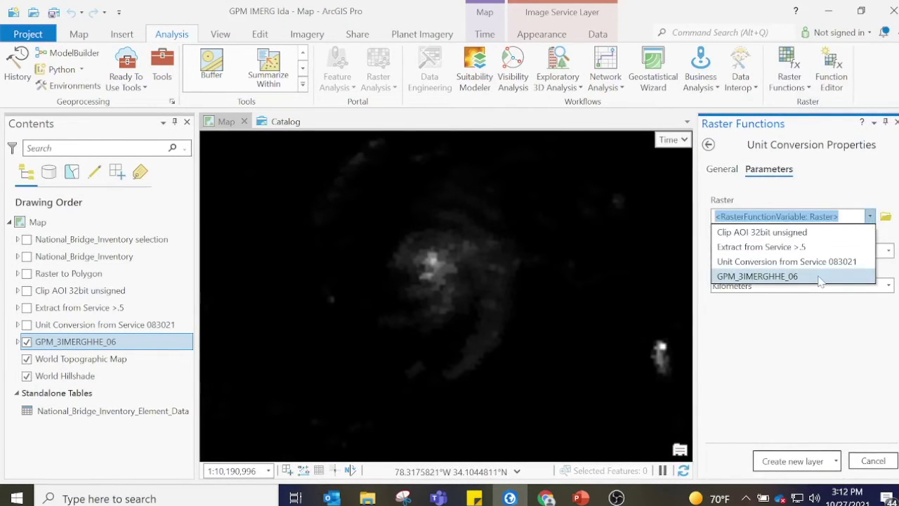
left_click(863, 276)
left_click(889, 251)
scroll(822, 369, "down", 1)
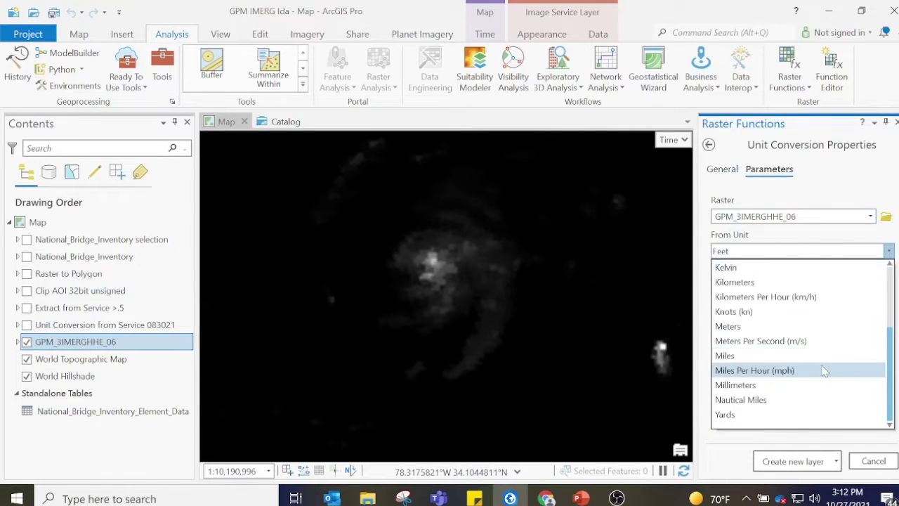
left_click(813, 383)
- Set the target unit to Inches, show the Unit Conversion from Service 083021 layer, and close Raster Functions
left_click(871, 286)
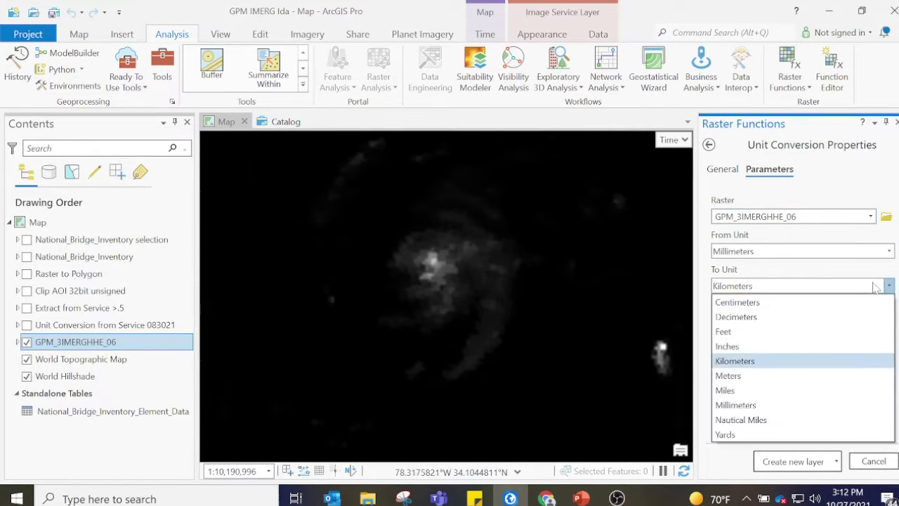
left_click(835, 348)
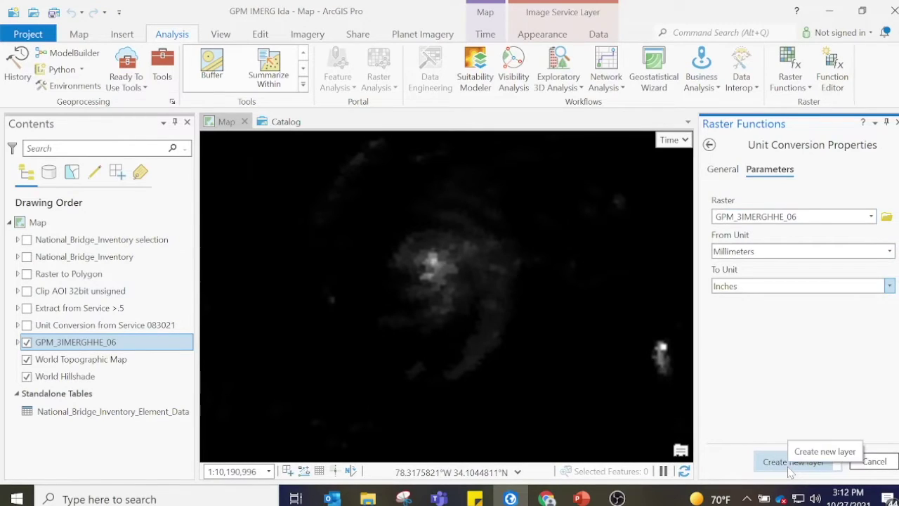
left_click(27, 324)
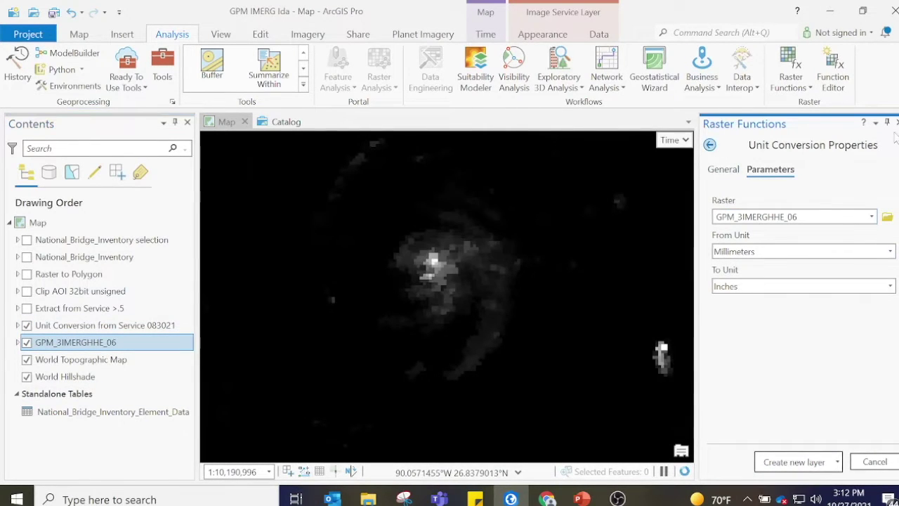
left_click(709, 144)
left_click(897, 123)
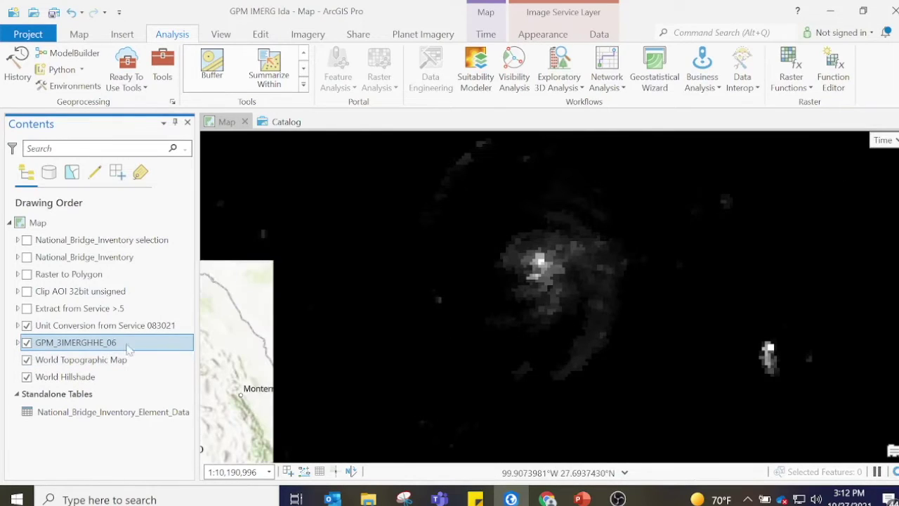
left_click(541, 267)
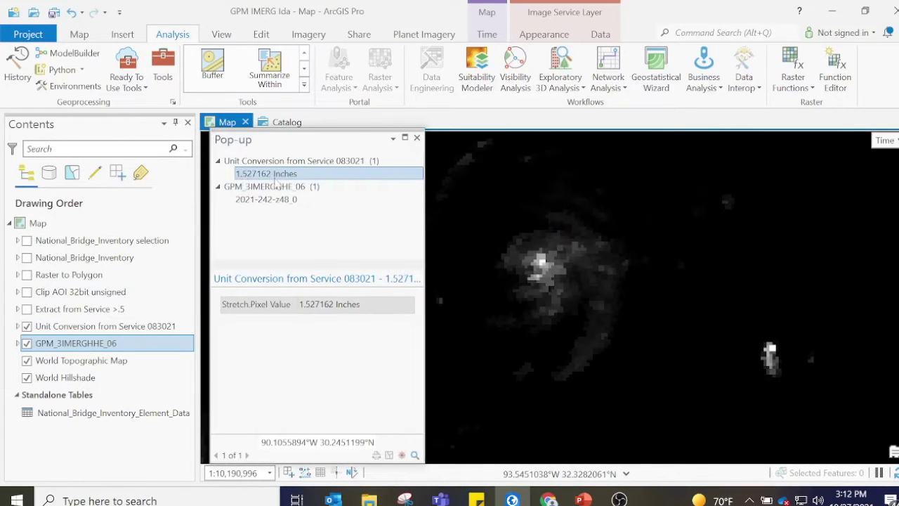
left_click(267, 200)
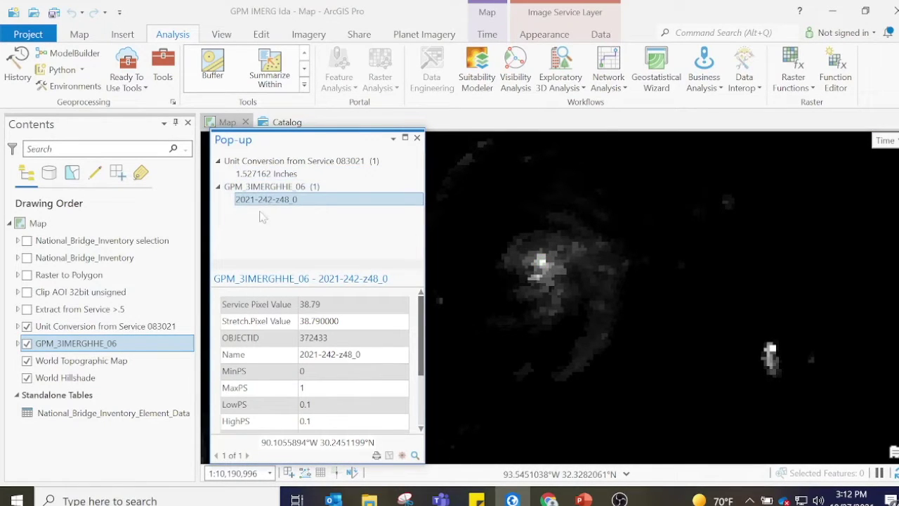
left_click_drag(300, 321, 348, 326)
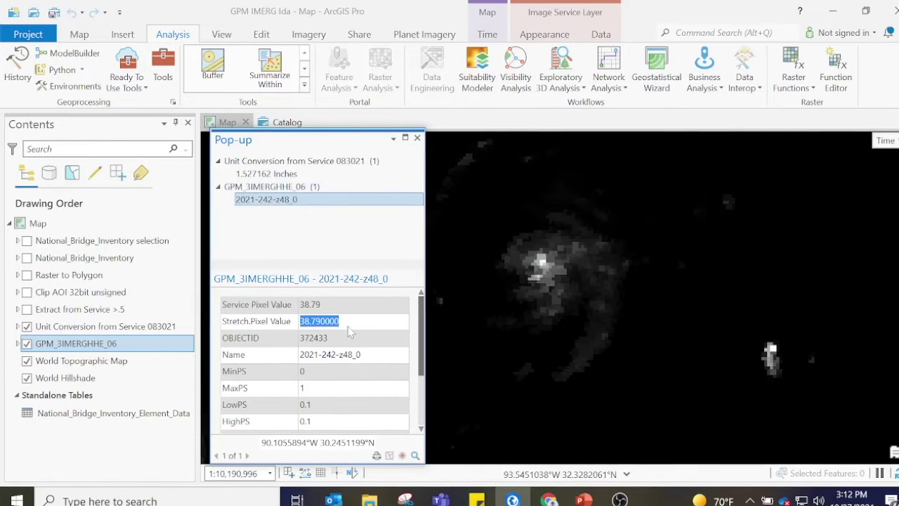
left_click(417, 138)
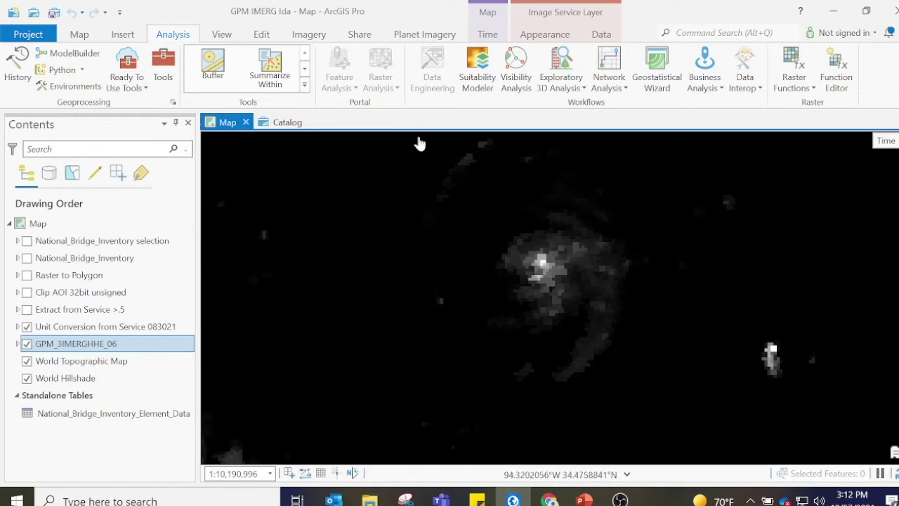
- Hide GPM_3IMERGHHE_06 and point Extract by Attributes at the Unit Conversion from Service 083021 raster
left_click(27, 344)
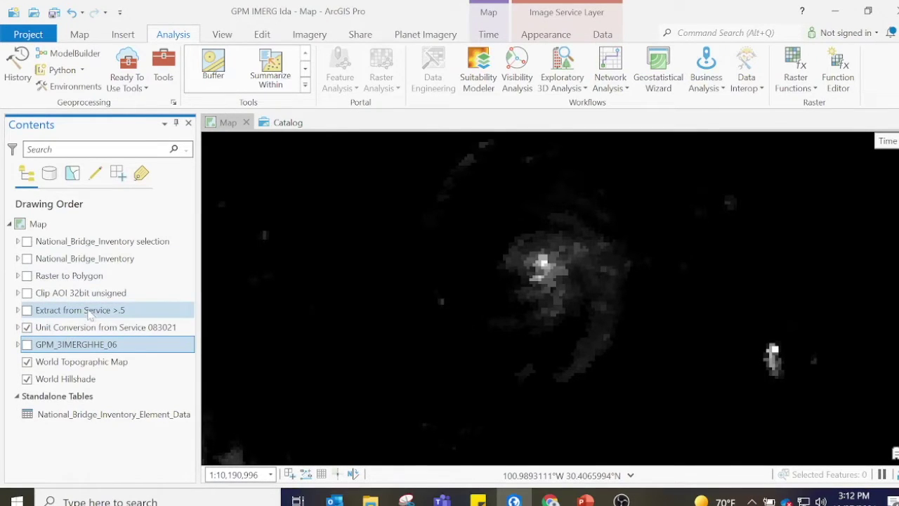
left_click(163, 63)
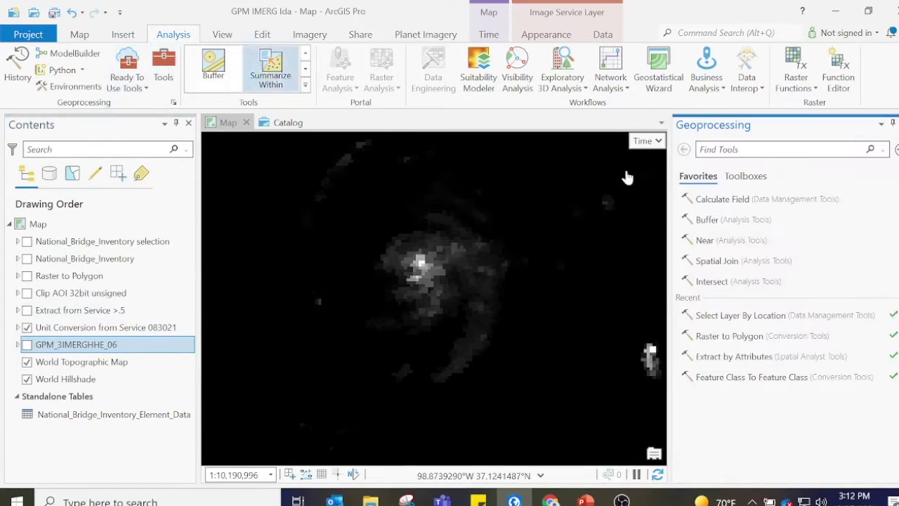
left_click(748, 359)
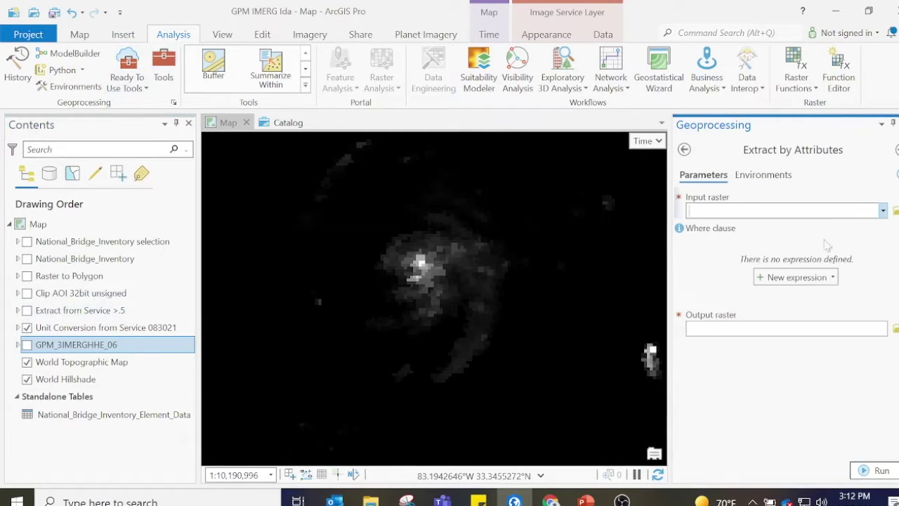
left_click(883, 211)
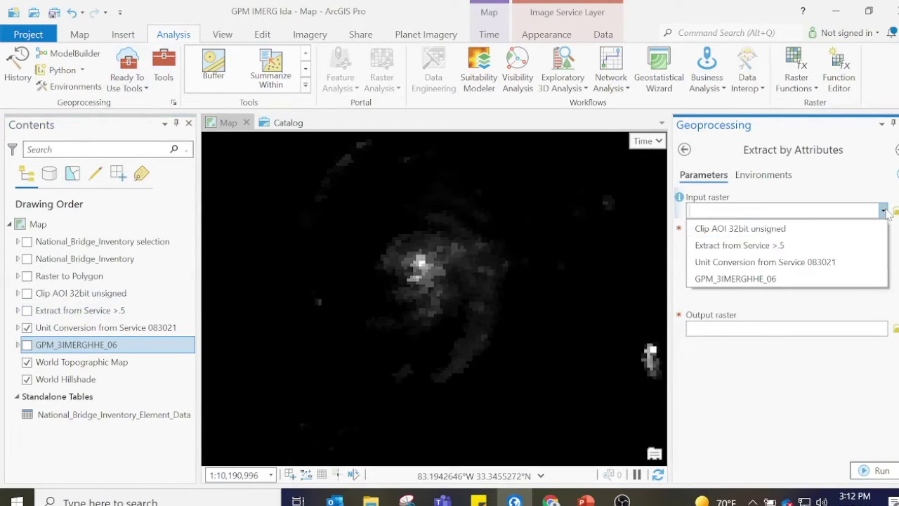
left_click(803, 261)
- Add the clause VALUE is greater than or equal to 0.5 and select the Extract from Service >.5 layer
left_click(790, 277)
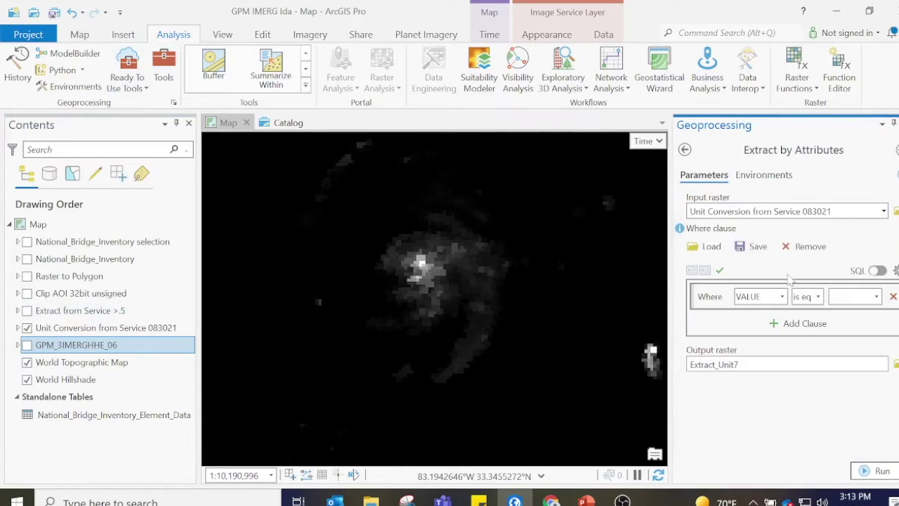
left_click(806, 297)
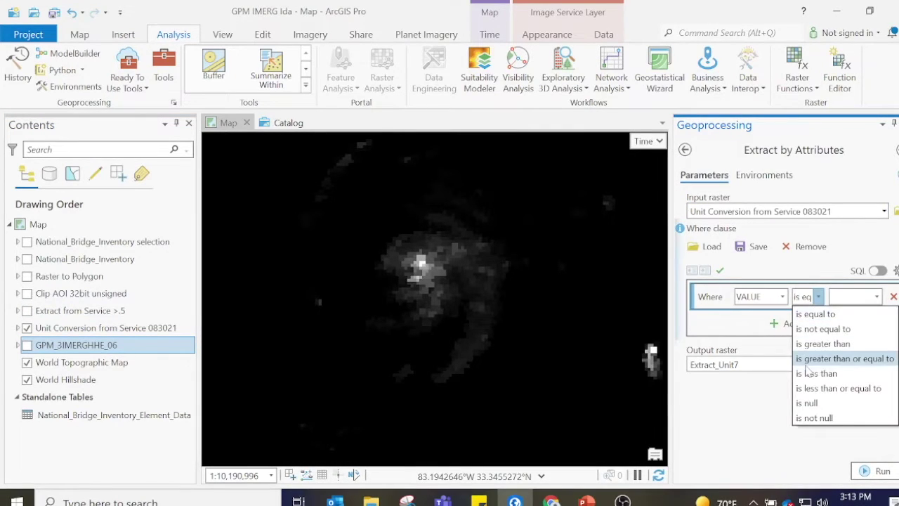
left_click(829, 358)
type("0.5")
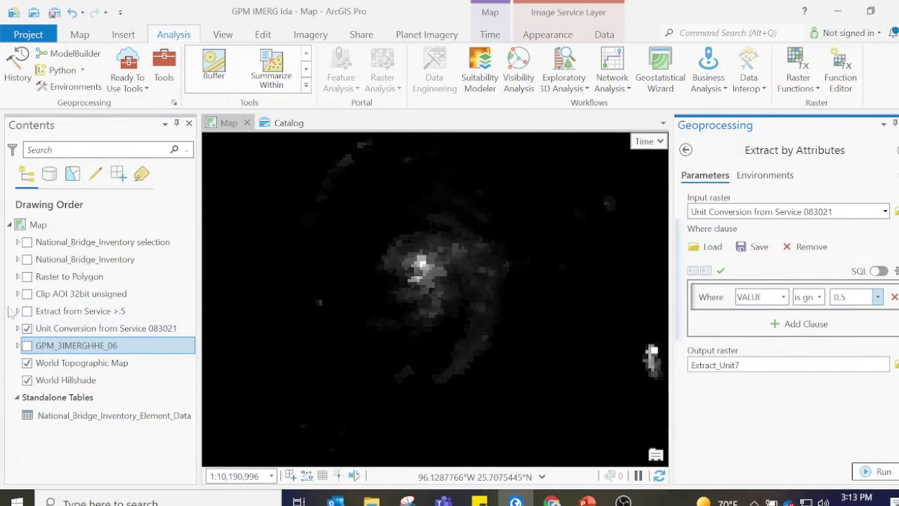
left_click(42, 311)
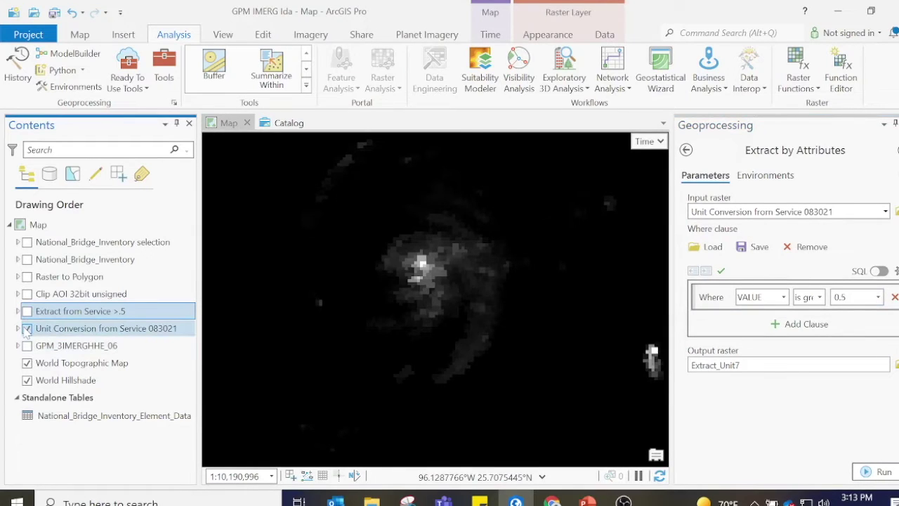
- Hide the Unit Conversion layer, close Geoprocessing, and open Symbology from the Extract from Service >.5 legend
left_click(26, 328)
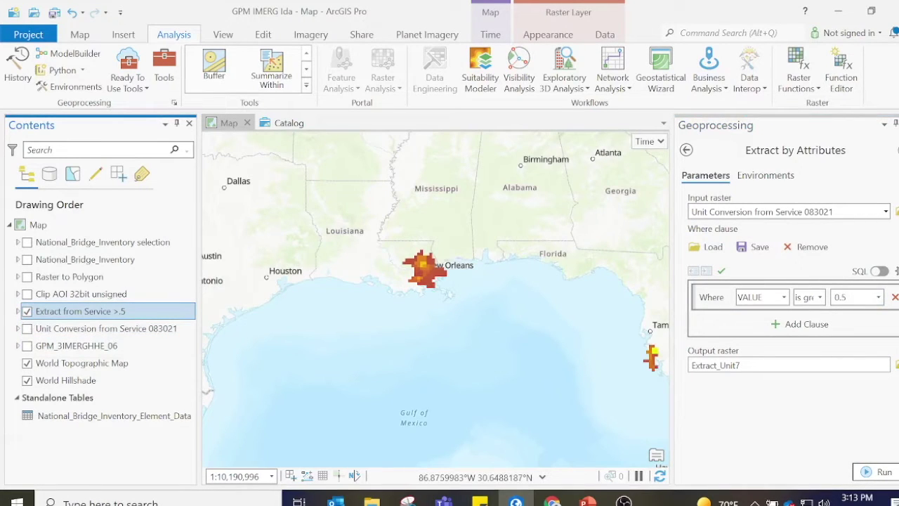
left_click(895, 124)
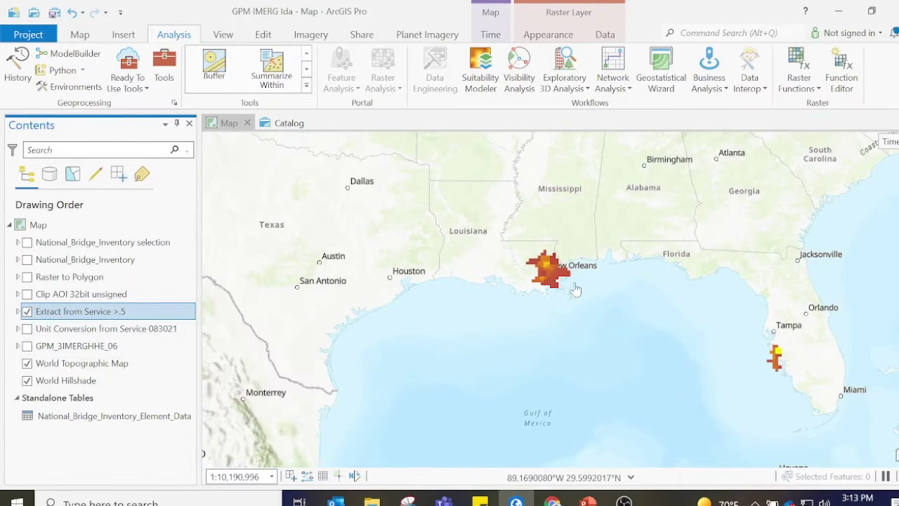
scroll(574, 287, "up", 2)
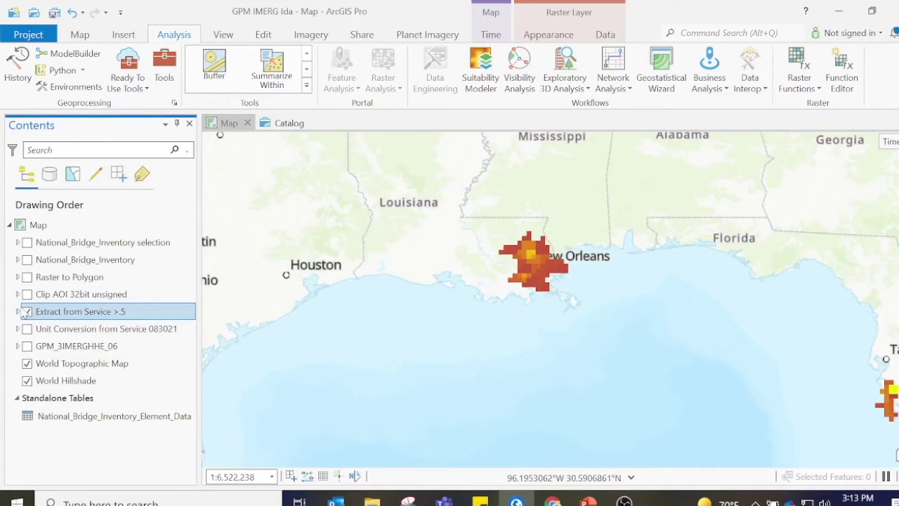
left_click(18, 311)
left_click(36, 351)
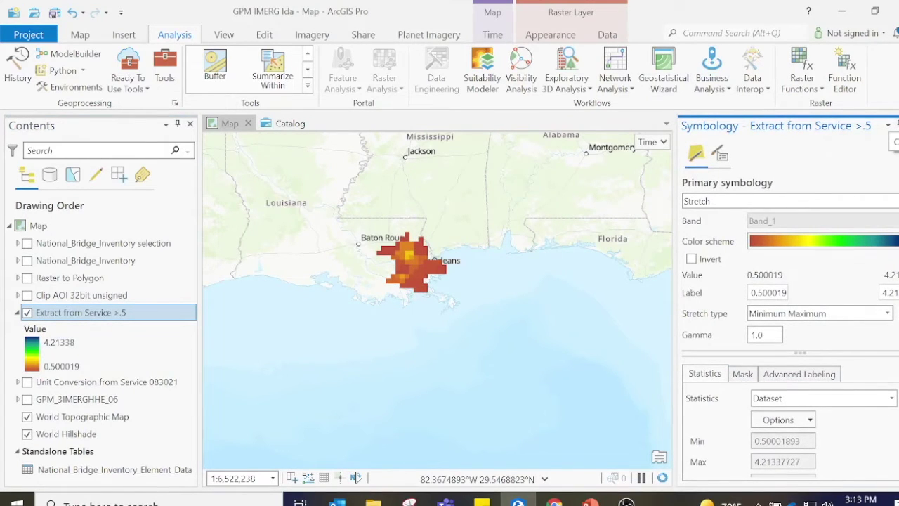
- Close Symbology and rezoom on the rainfall cluster between Baton Rouge and New Orleans
left_click(897, 125)
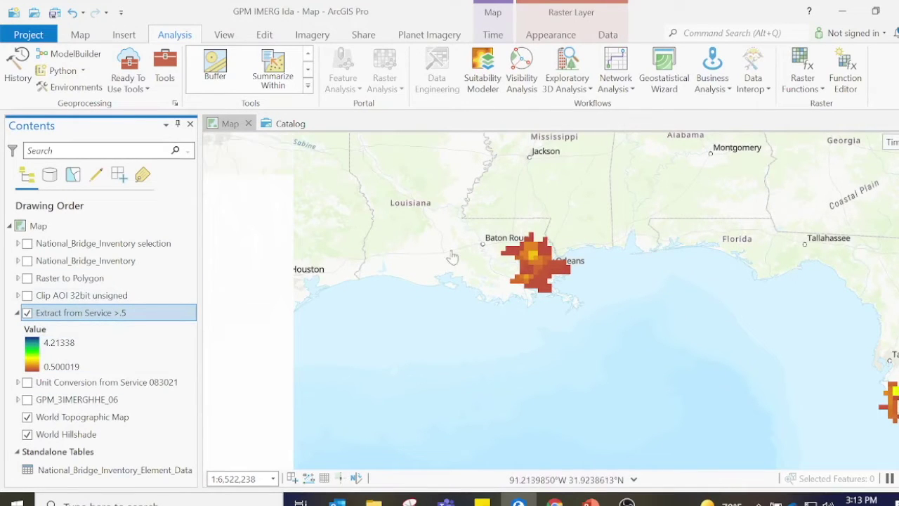
scroll(578, 336, "down", 1)
scroll(579, 336, "down", 2)
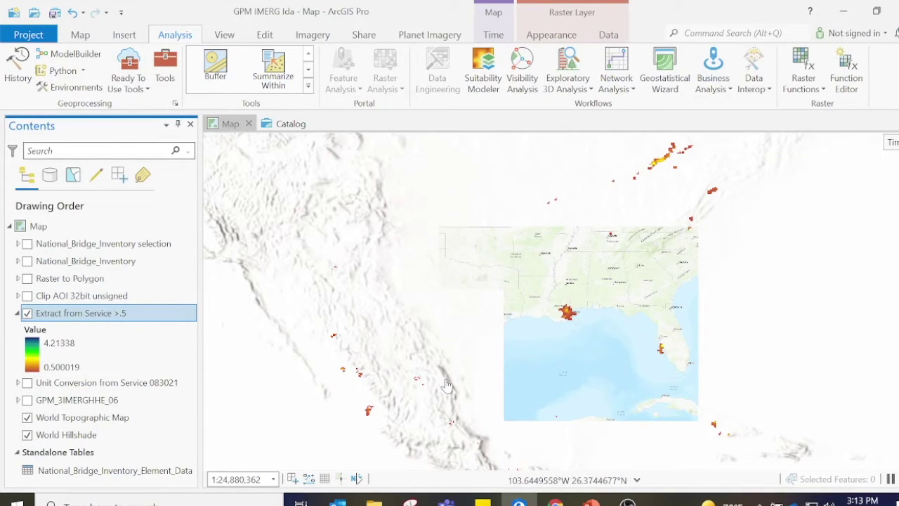
scroll(445, 217, "up", 3)
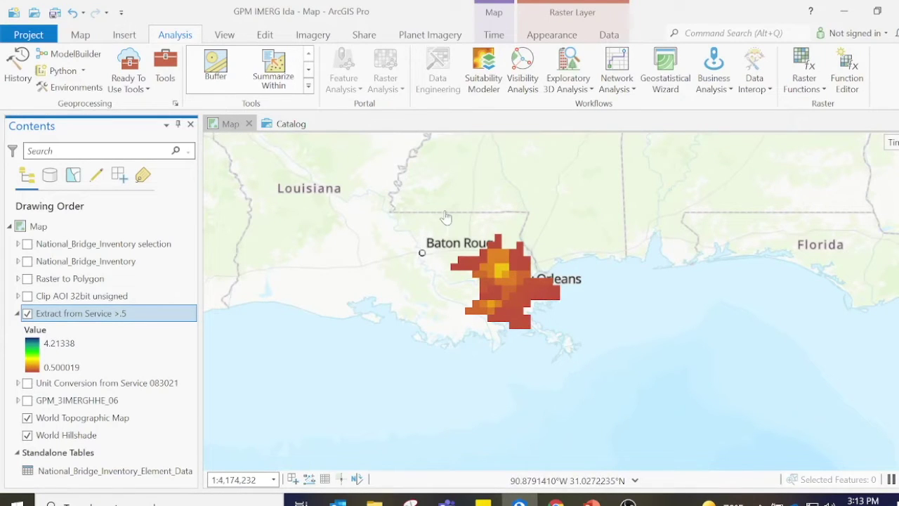
- Start the Clip raster function with Extract from Service >.5 as the input raster
left_click(804, 63)
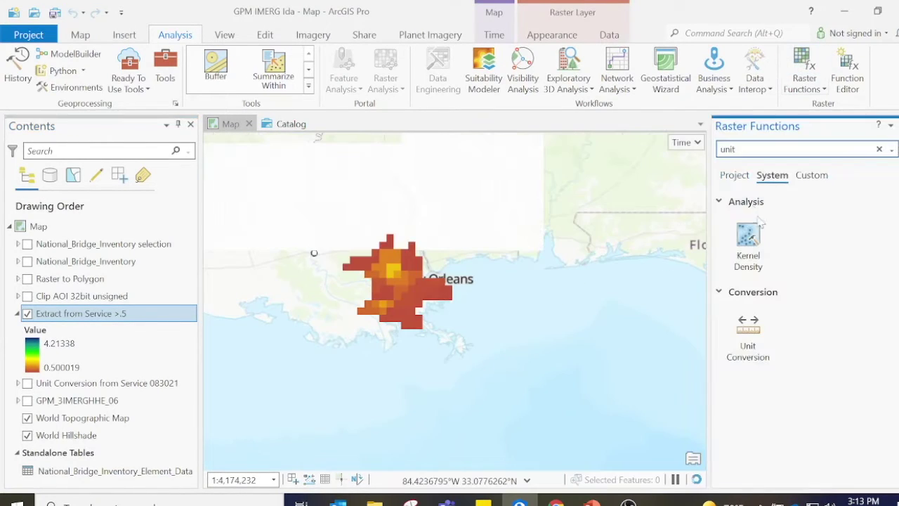
key("ctrl+a")
type("clip")
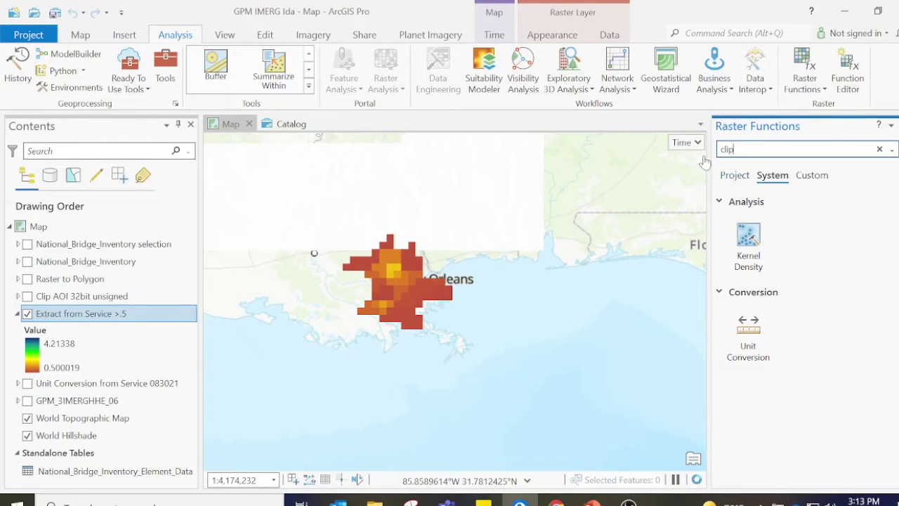
left_click(755, 248)
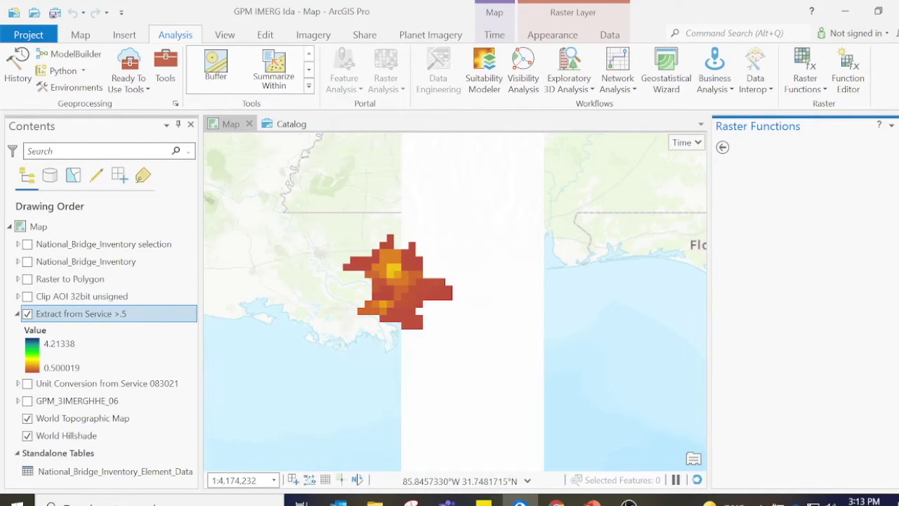
left_click(878, 220)
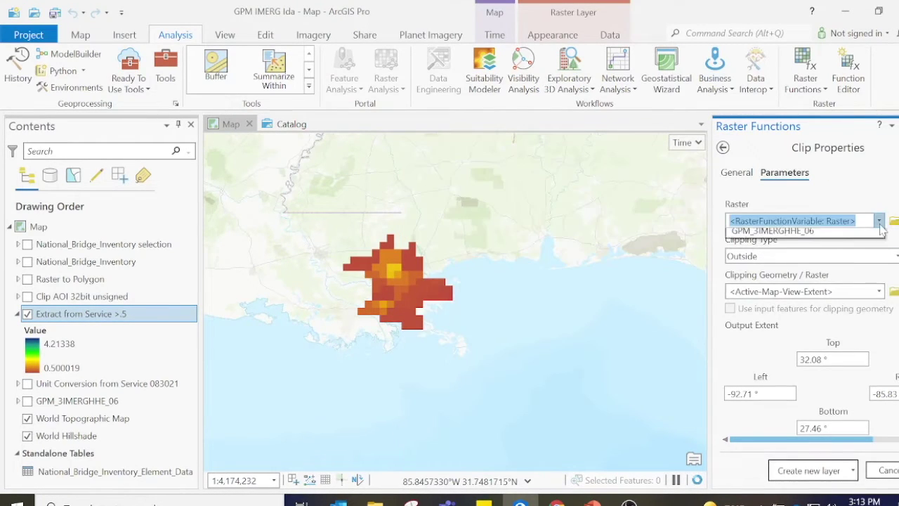
left_click(853, 253)
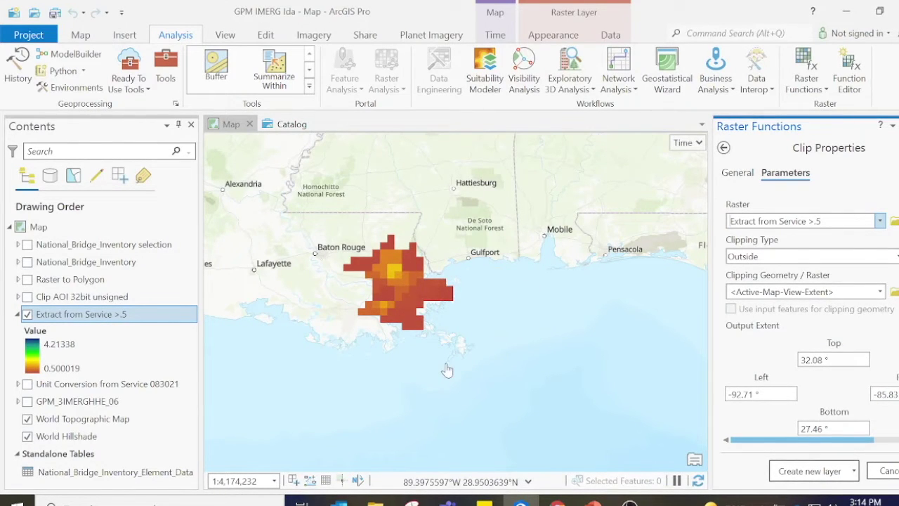
- Set the clip's output pixel type to 32 Bit Unsigned and create it as a new layer
left_click(737, 174)
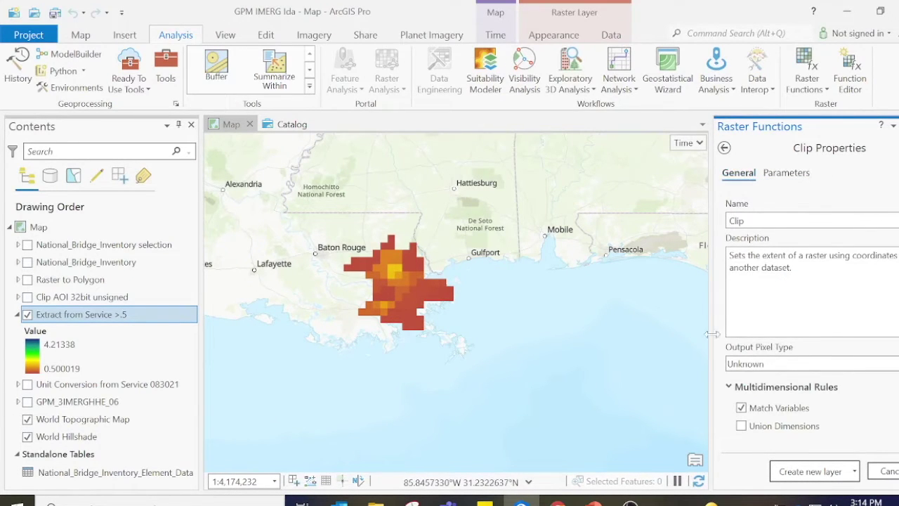
left_click(791, 366)
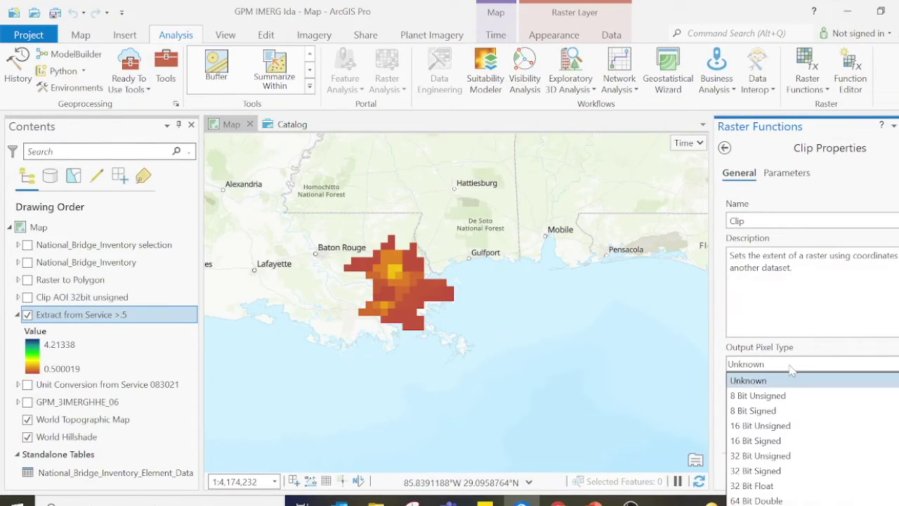
left_click(788, 456)
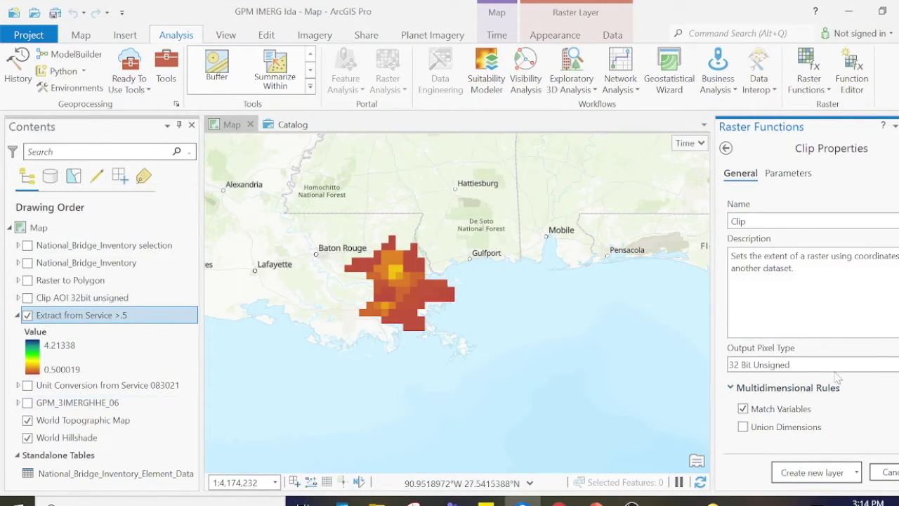
left_click(815, 473)
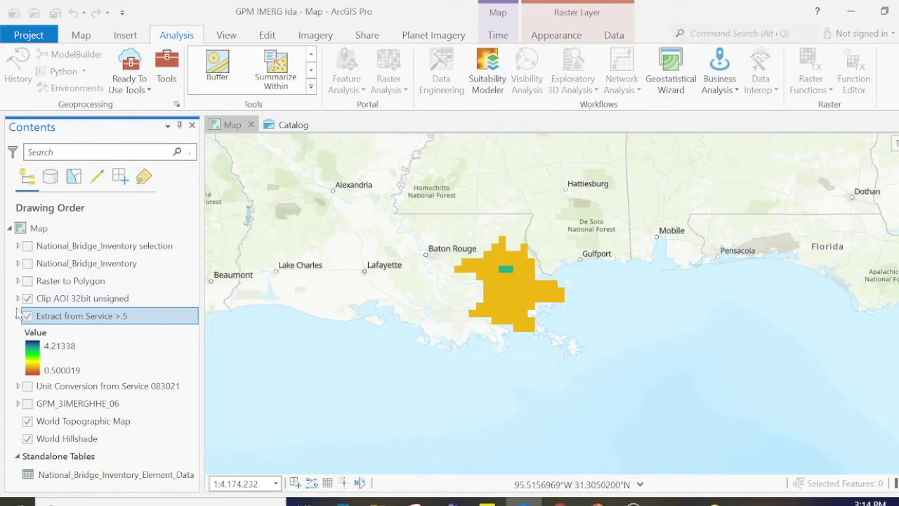
- Hide the Extract from Service >.5 layer so only the clipped rainfall raster displays
left_click(18, 316)
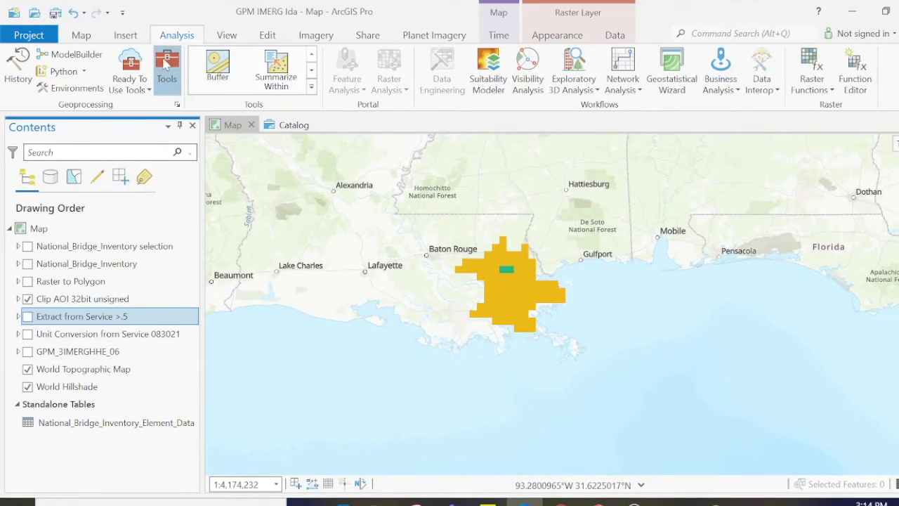
left_click(166, 63)
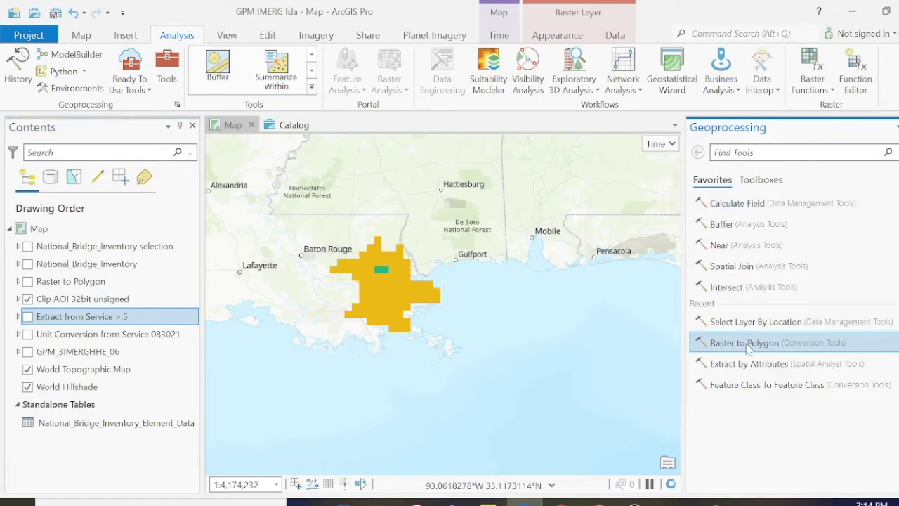
- Run Raster to Polygon with Clip AOI 32bit unsigned as the input raster
left_click(748, 344)
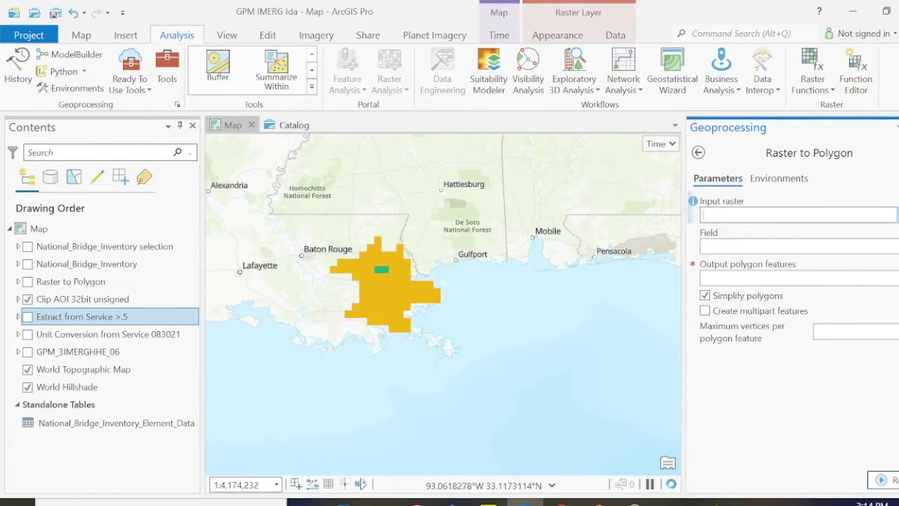
left_click(895, 215)
left_click(850, 232)
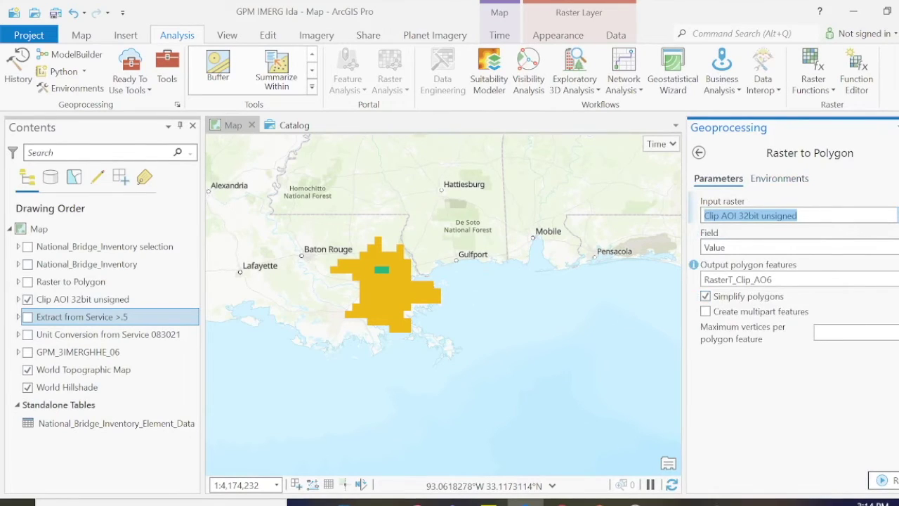
left_click(705, 297)
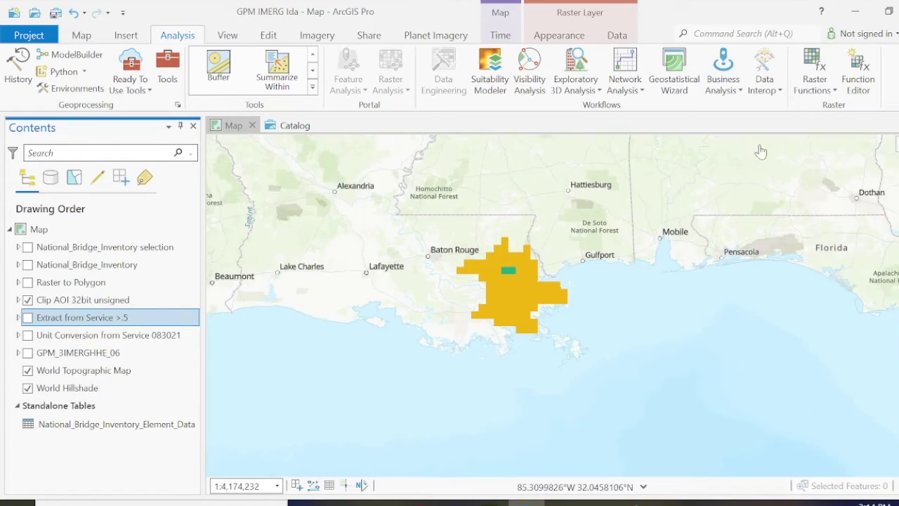
- Show the Raster to Polygon layer and hide Clip AOI 32bit unsigned
left_click(29, 283)
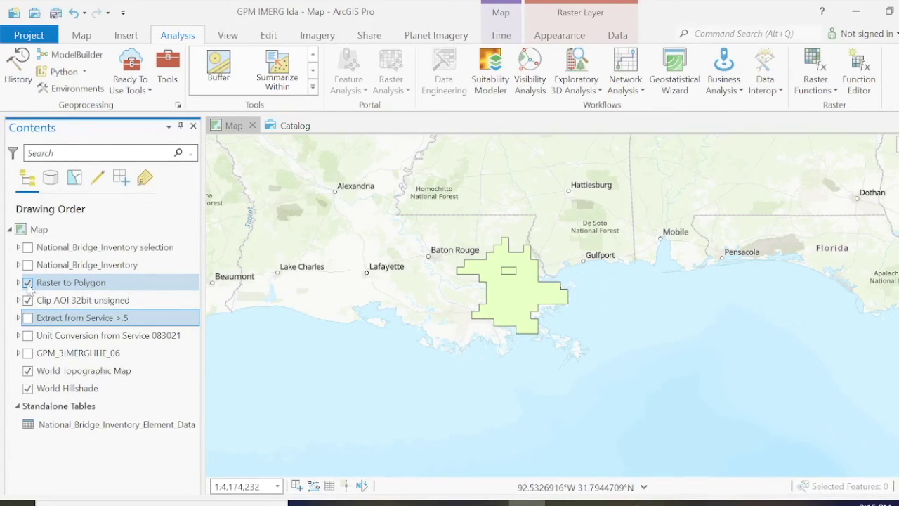
left_click(27, 299)
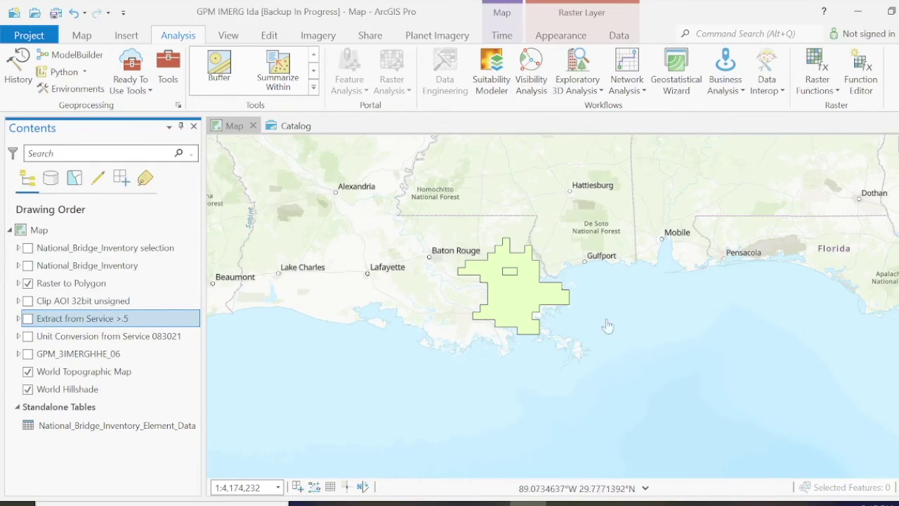
left_click(82, 35)
- Search Living Atlas for 'bridges', close without adding, then turn on National_Bridge_Inventory
left_click(302, 65)
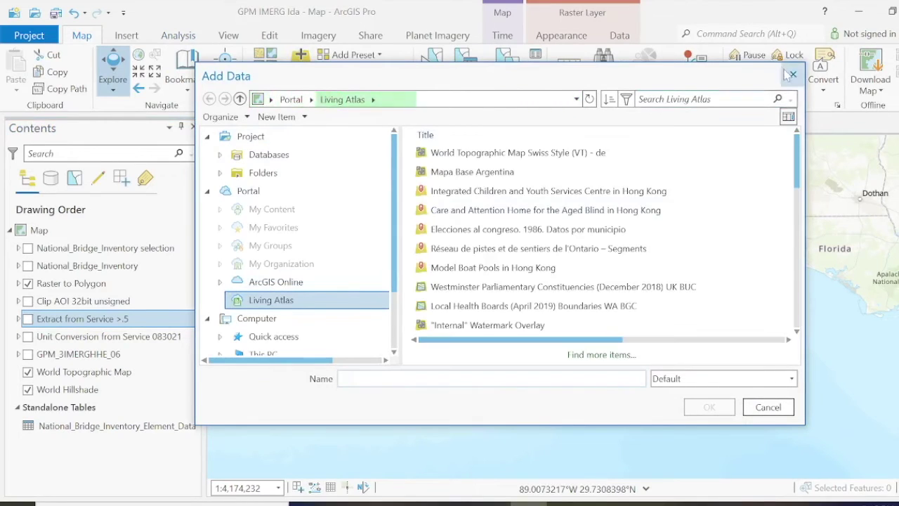
left_click(674, 99)
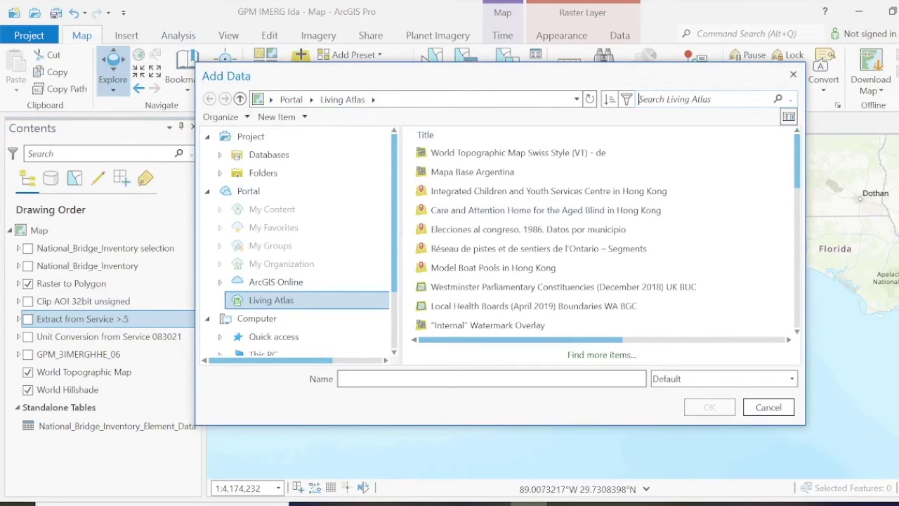
type("bridges")
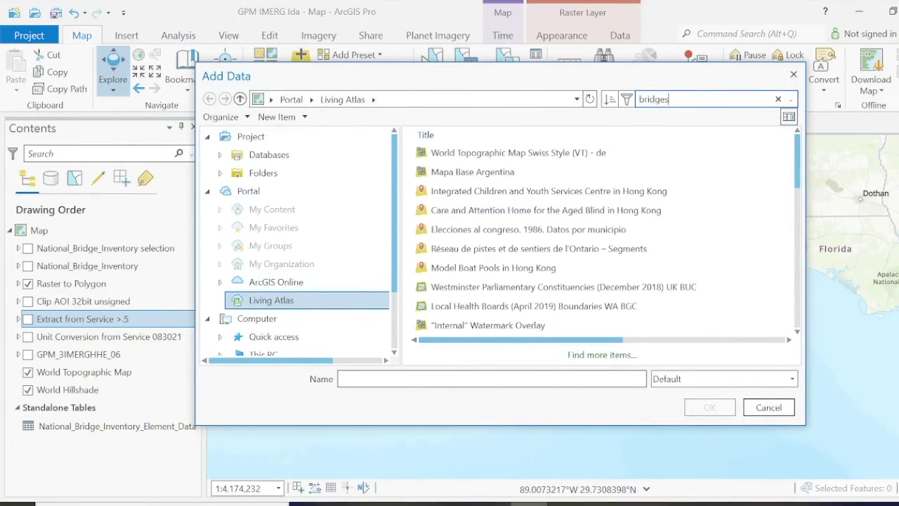
key("Return")
left_click(489, 154)
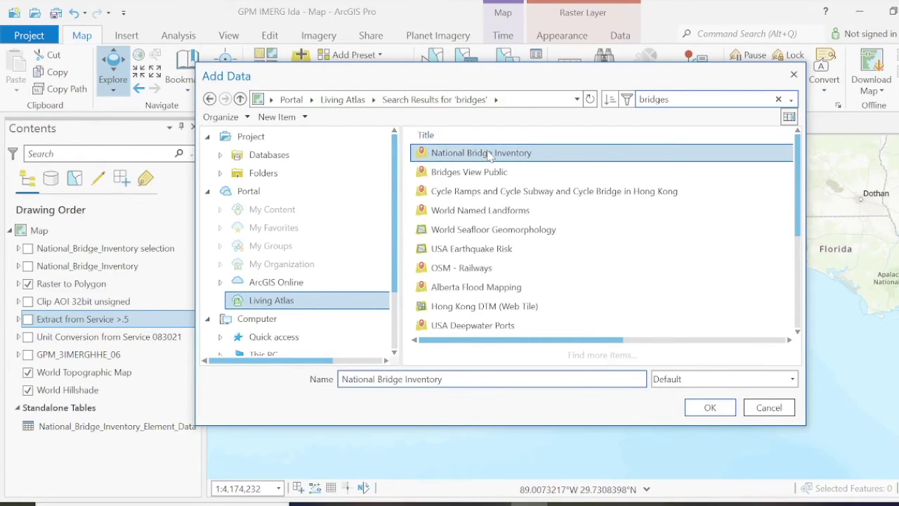
left_click(769, 407)
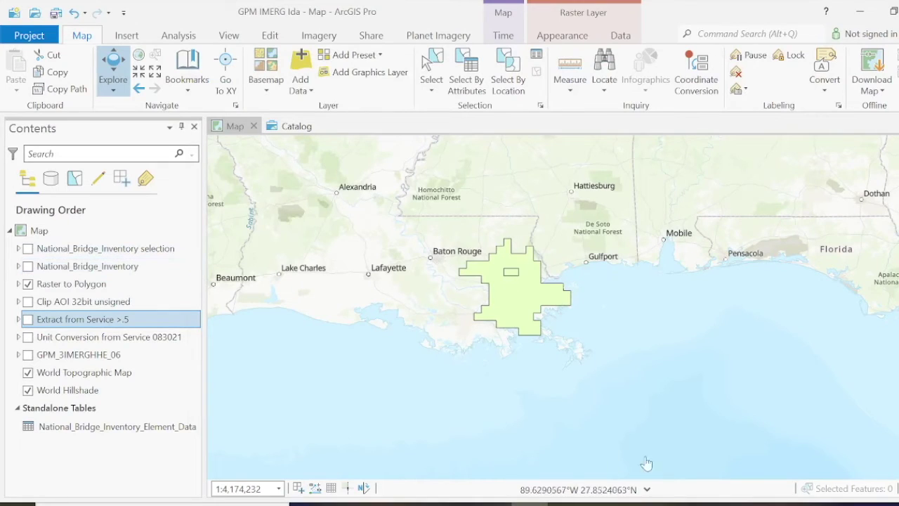
left_click(27, 266)
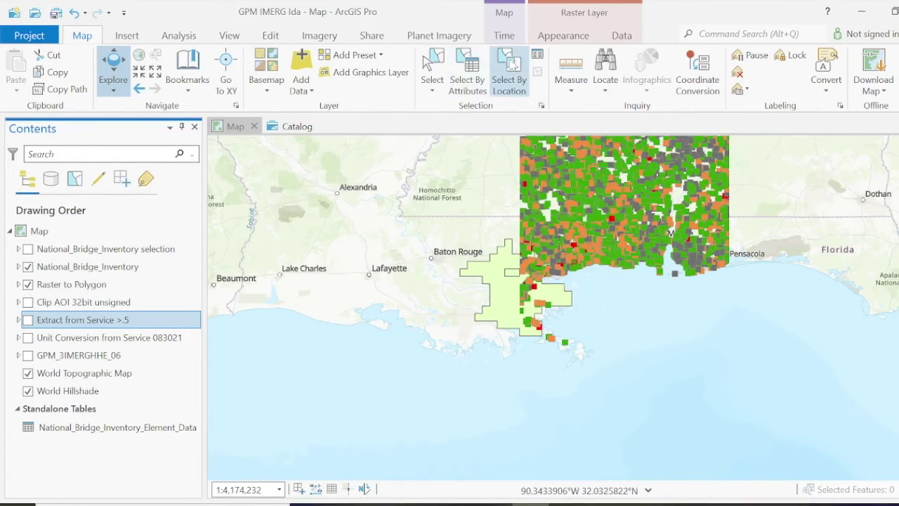
- Select National_Bridge_Inventory features Within the Raster to Polygon area, yielding 1,297 bridges
left_click(510, 65)
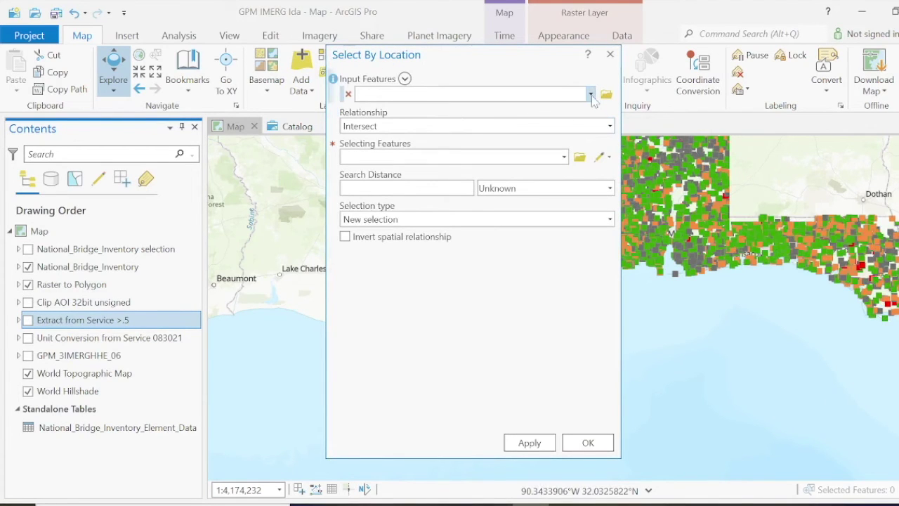
left_click(589, 93)
left_click(476, 129)
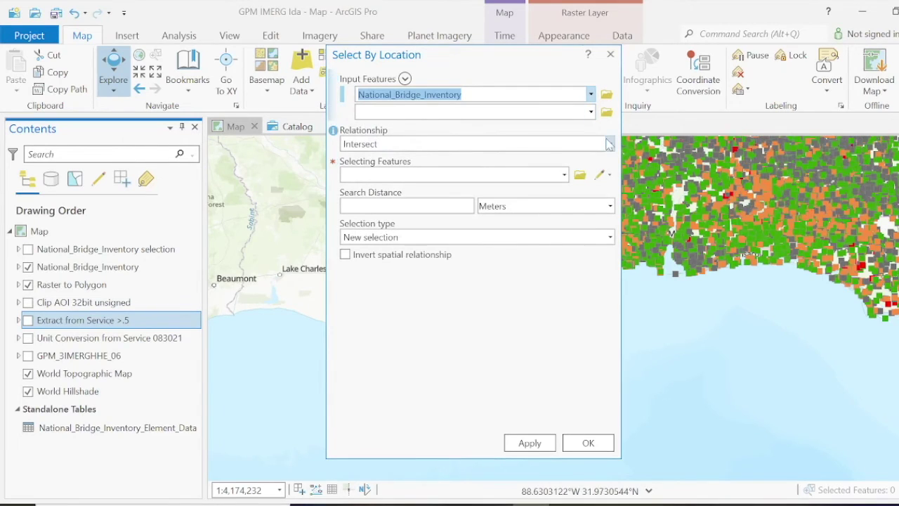
left_click(608, 143)
left_click(432, 307)
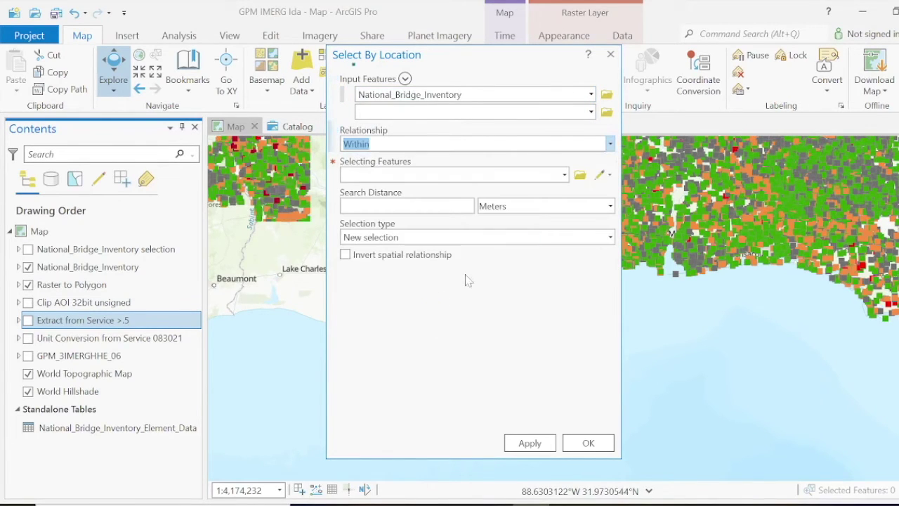
left_click(563, 175)
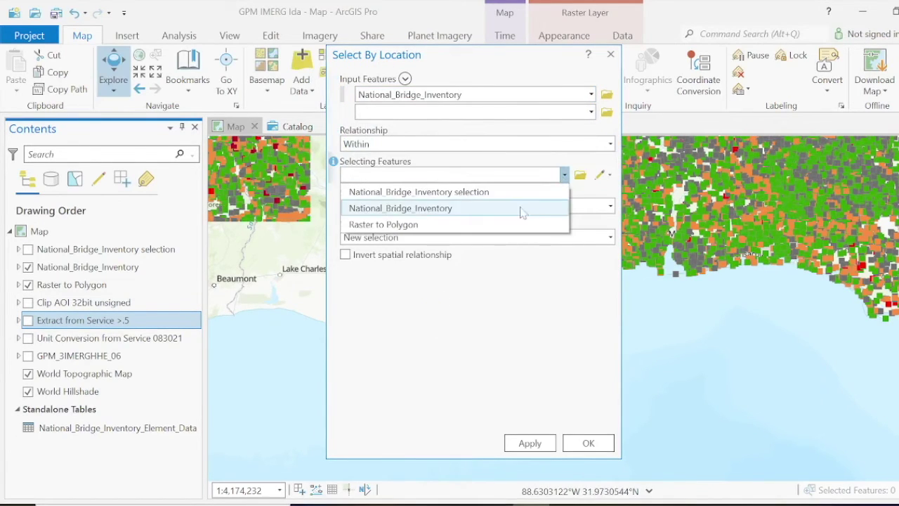
left_click(511, 225)
left_click(589, 443)
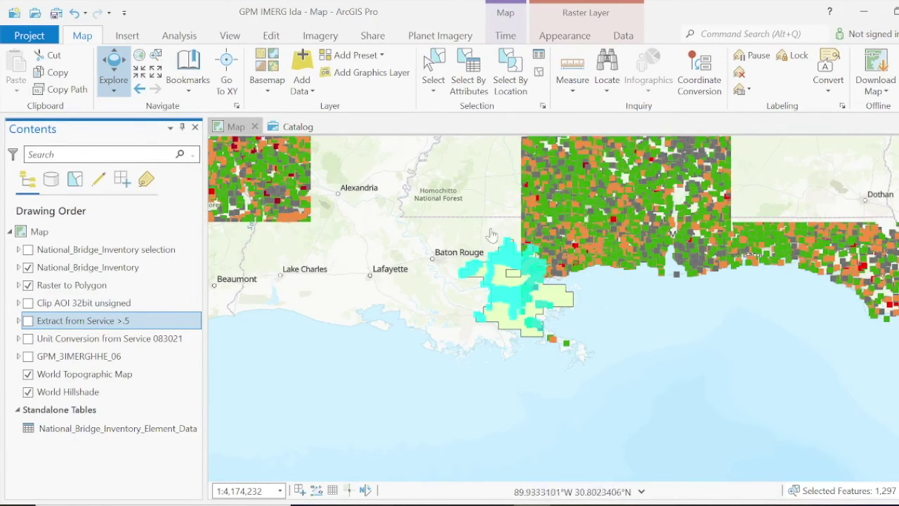
- Hide National_Bridge_Inventory, show its selection layer, and select the Element_Data table
left_click(86, 270)
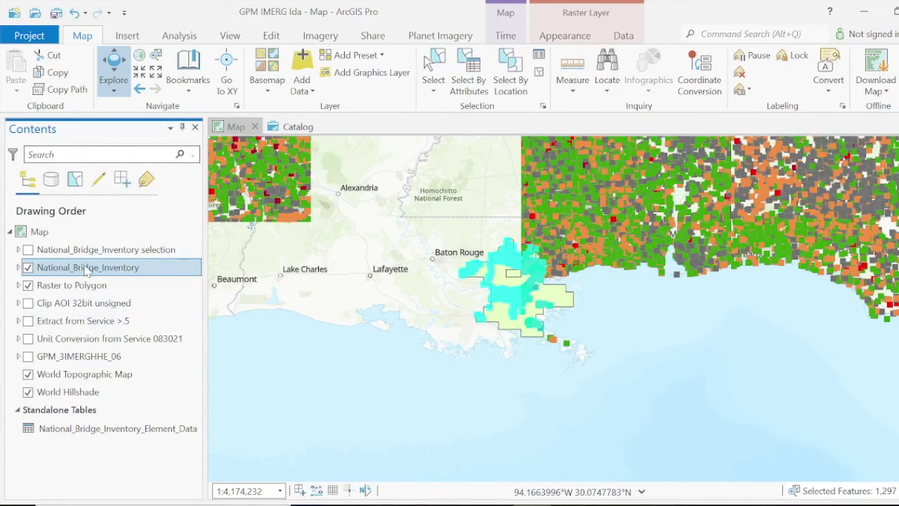
right_click(88, 271)
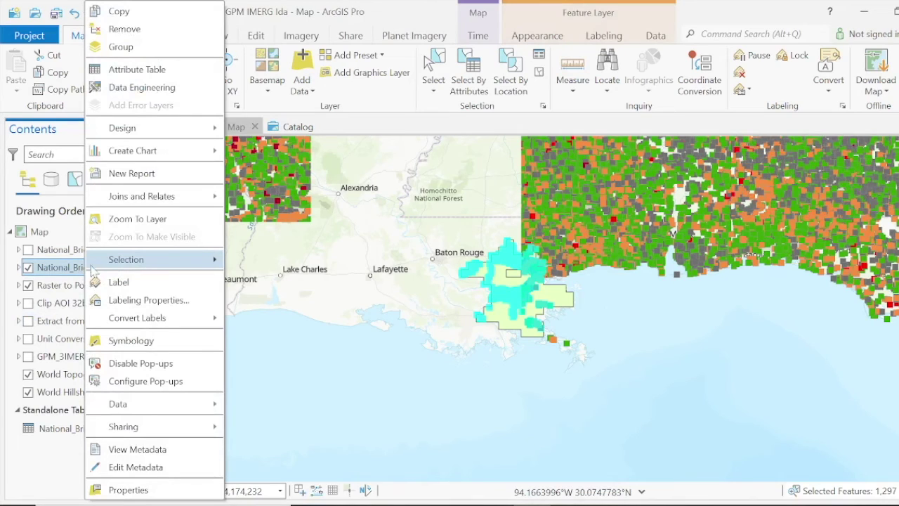
mouse_move(127, 259)
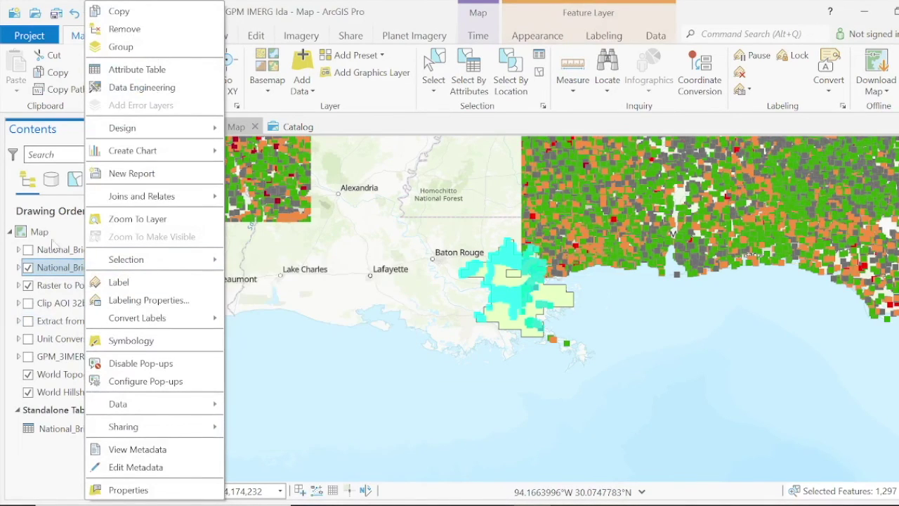
left_click(28, 267)
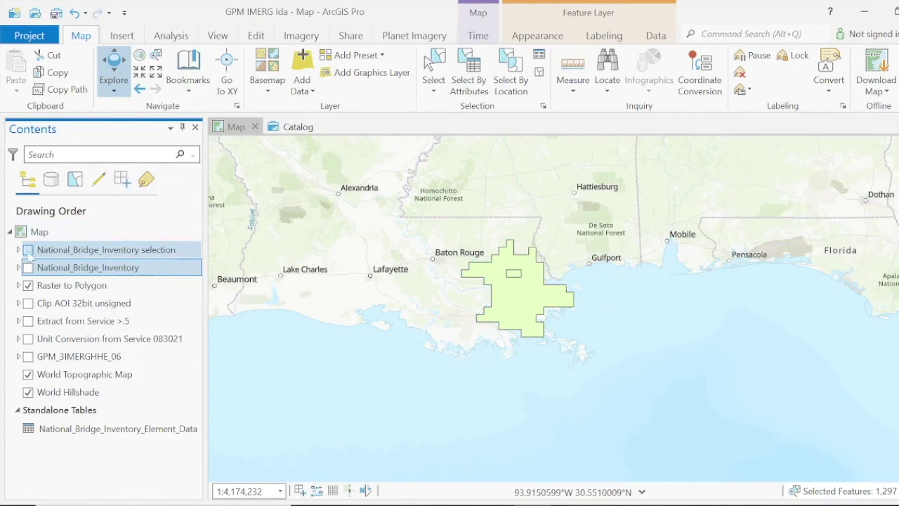
left_click(28, 250)
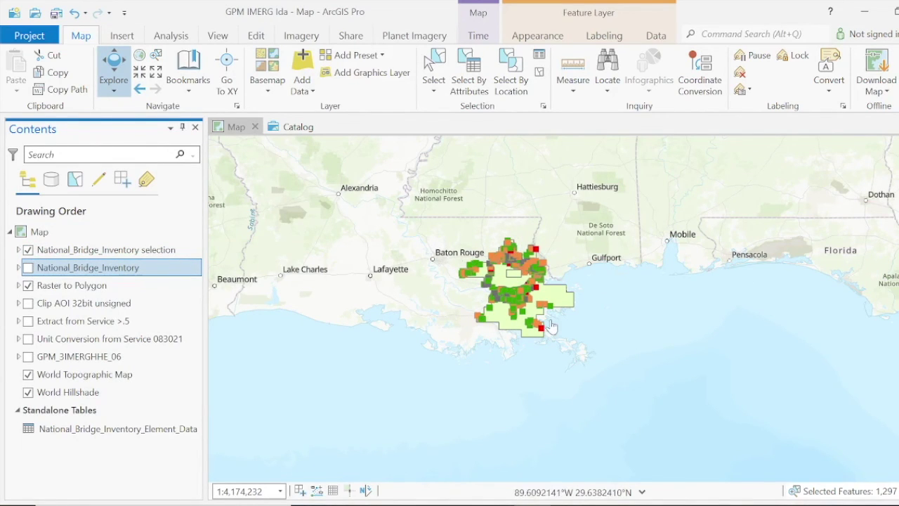
scroll(552, 327, "up", 2)
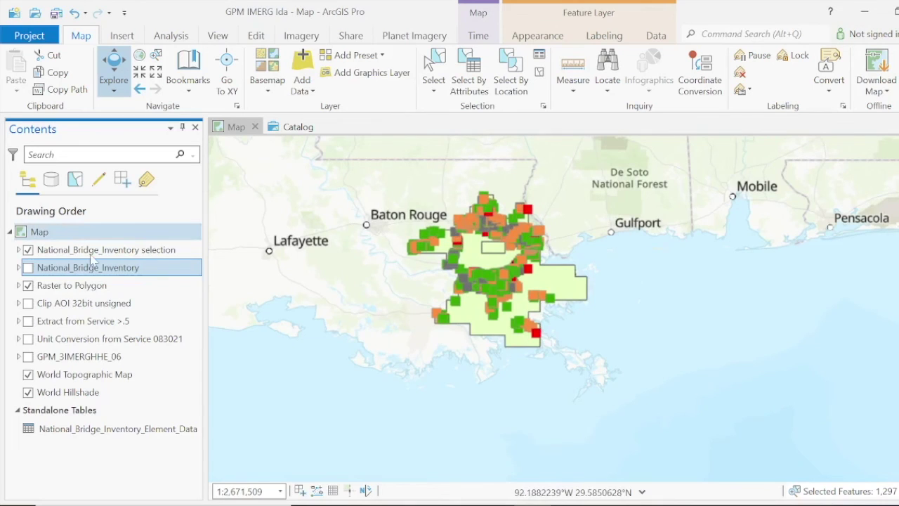
left_click(157, 430)
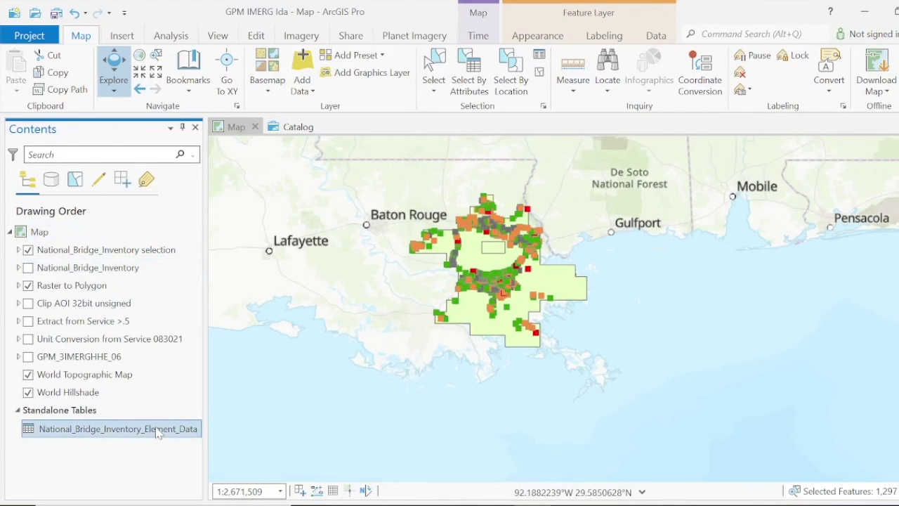